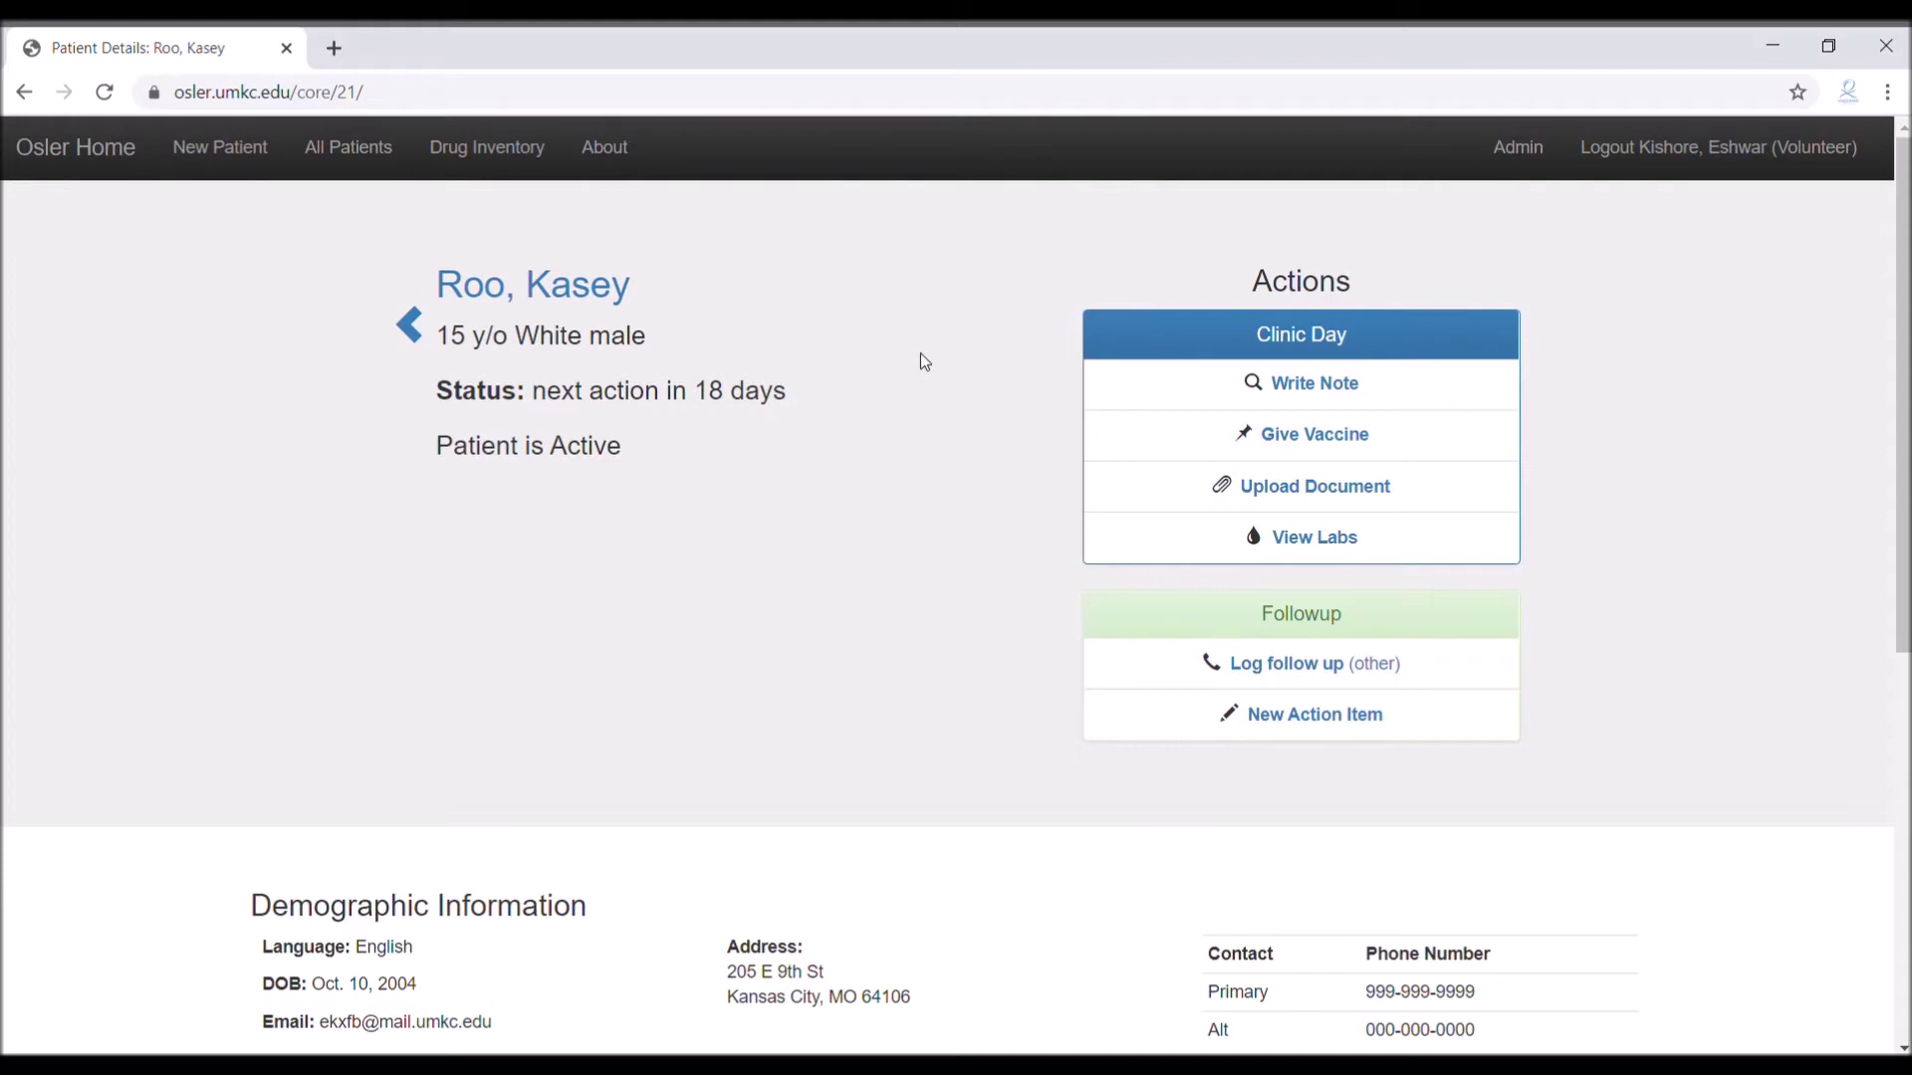
Start a note for the patient from Write Note and choose the Basic Note type
left_click(1312, 386)
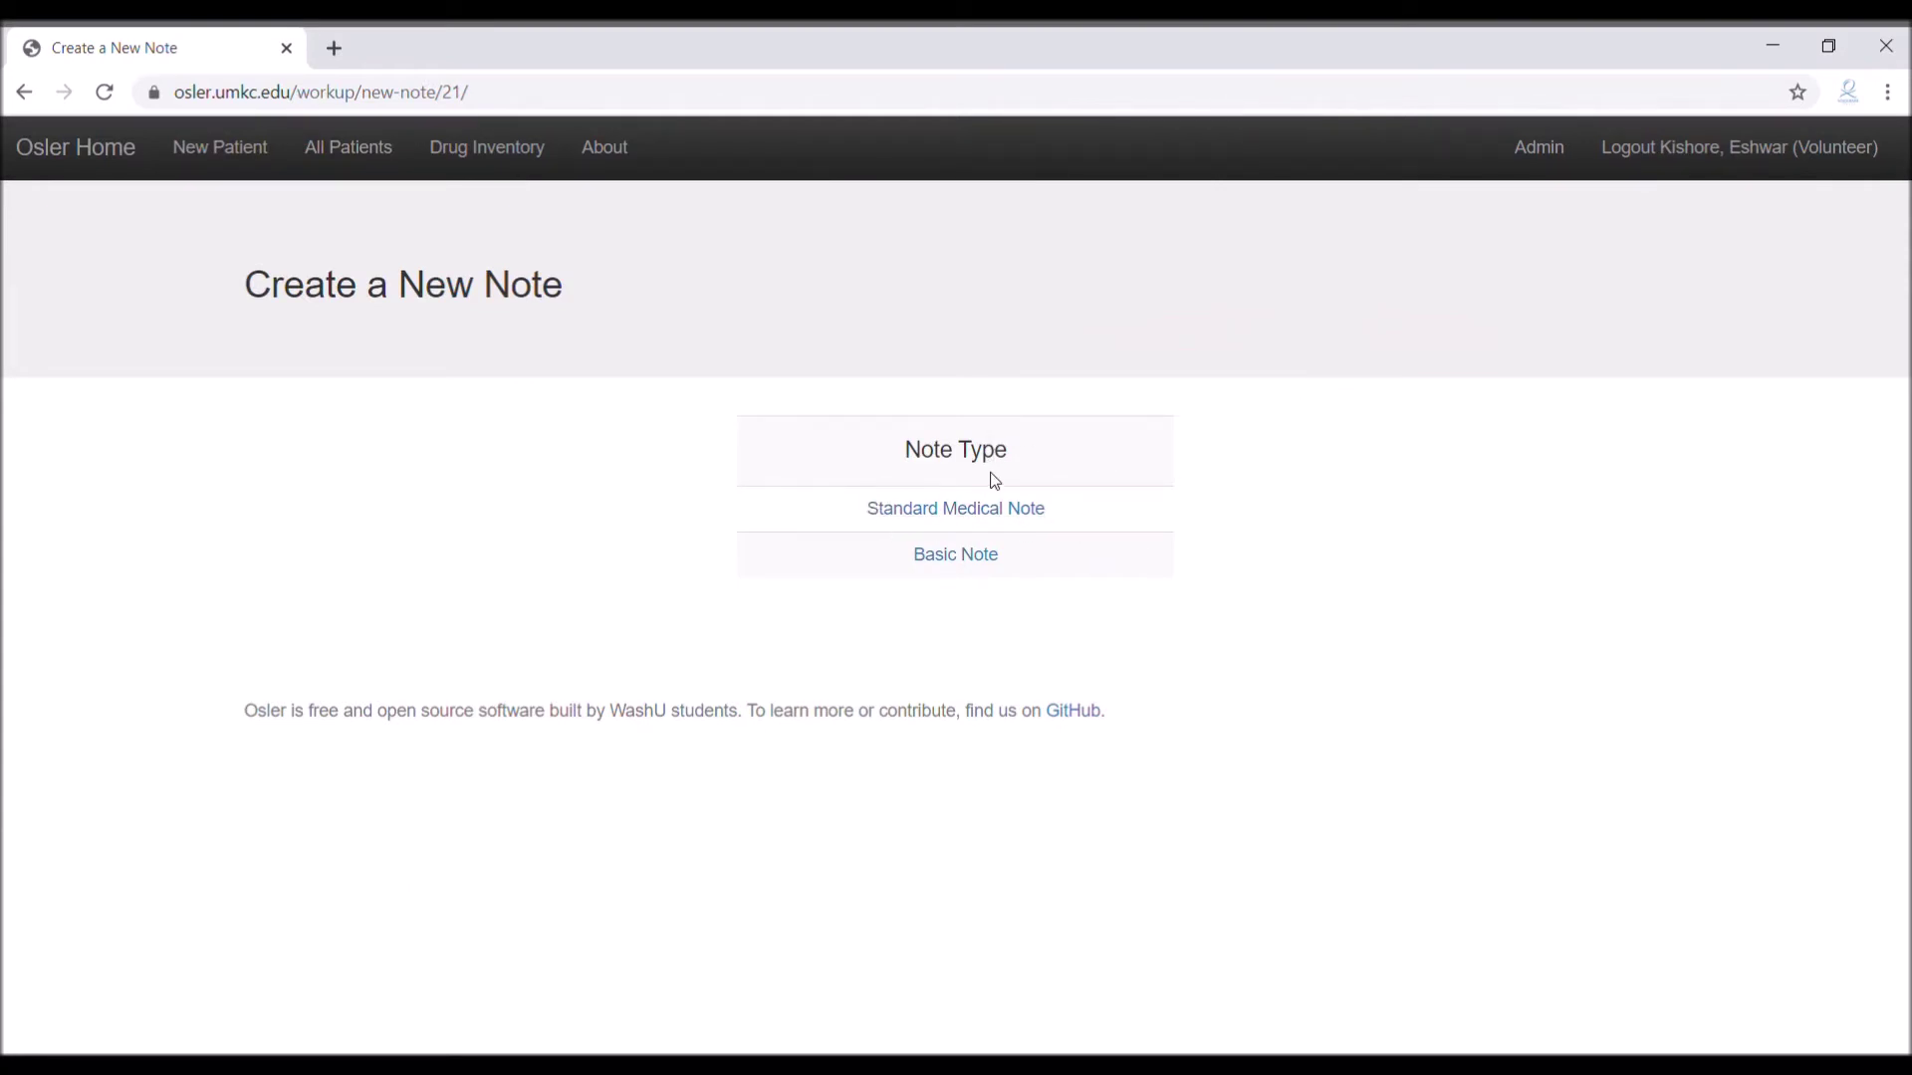
left_click(965, 561)
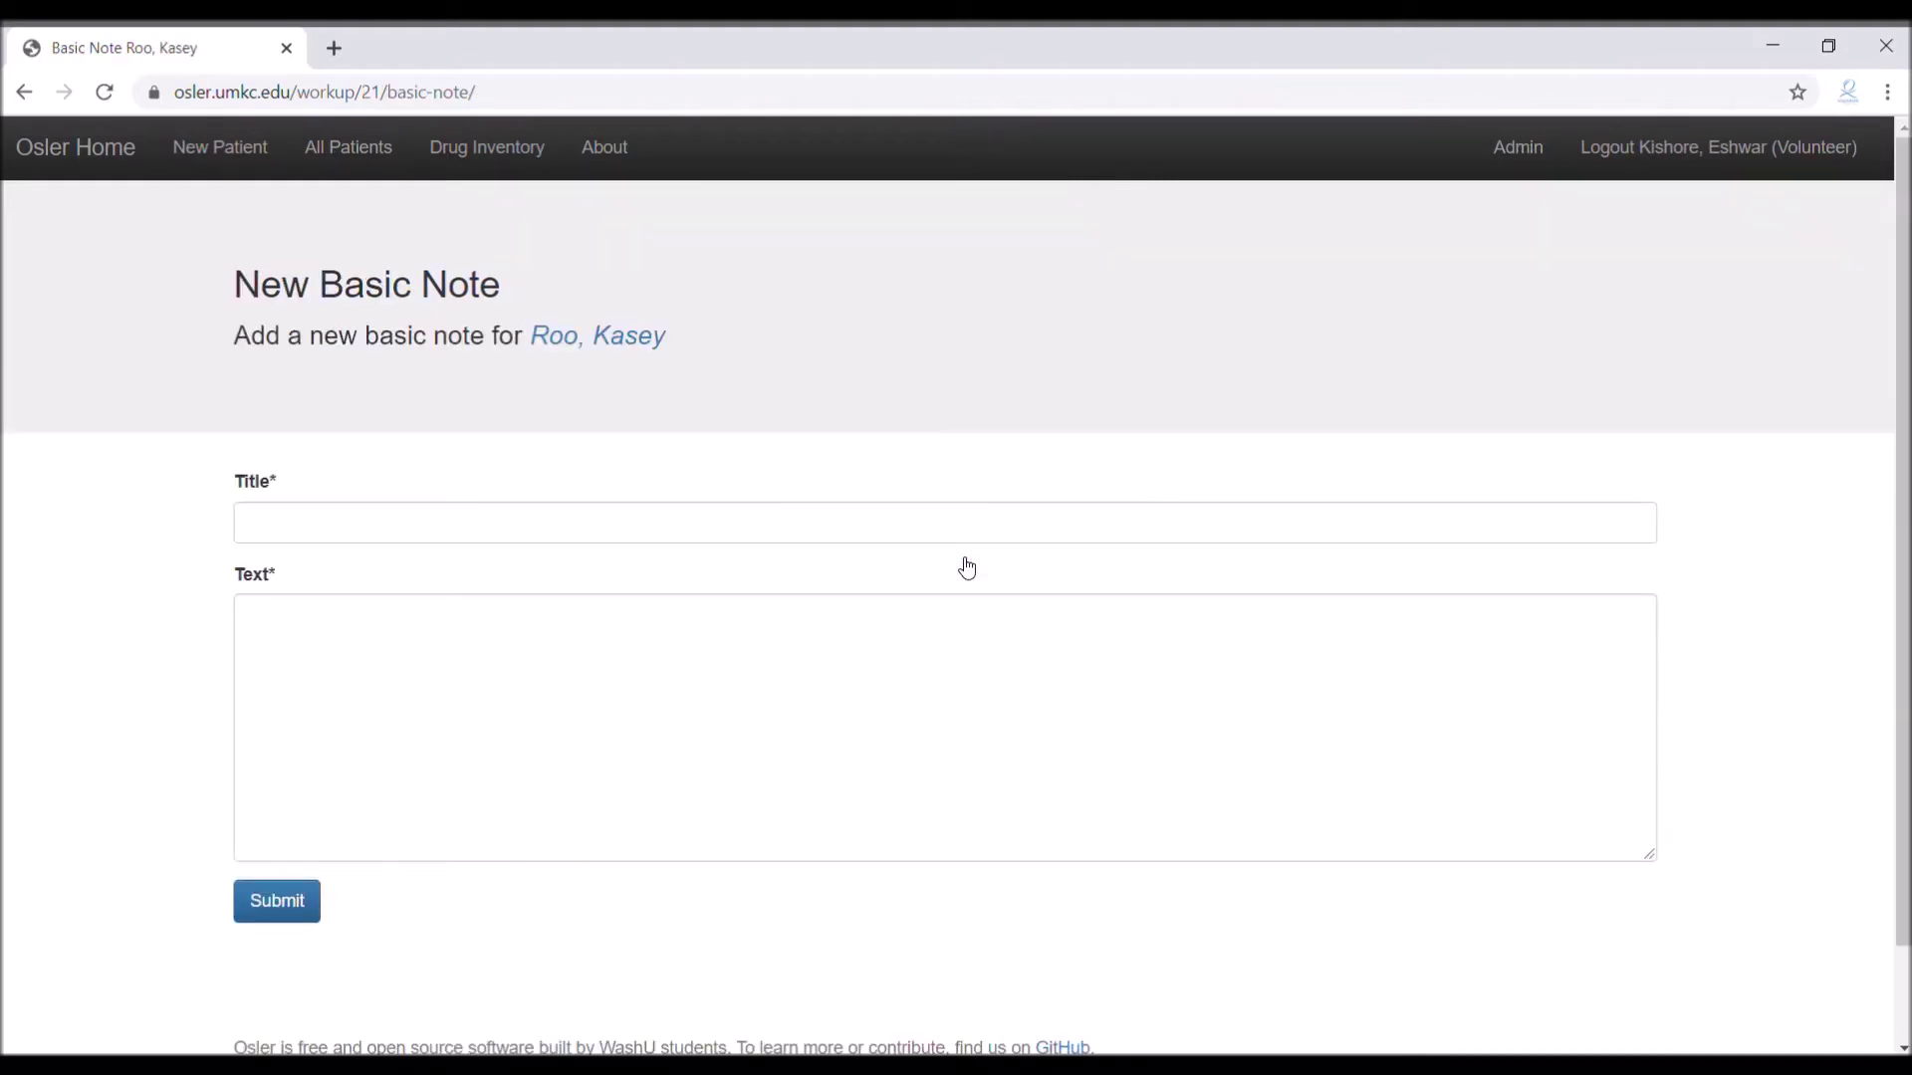
Title the new basic note 'PAP Refill'
left_click(962, 542)
type("PAP")
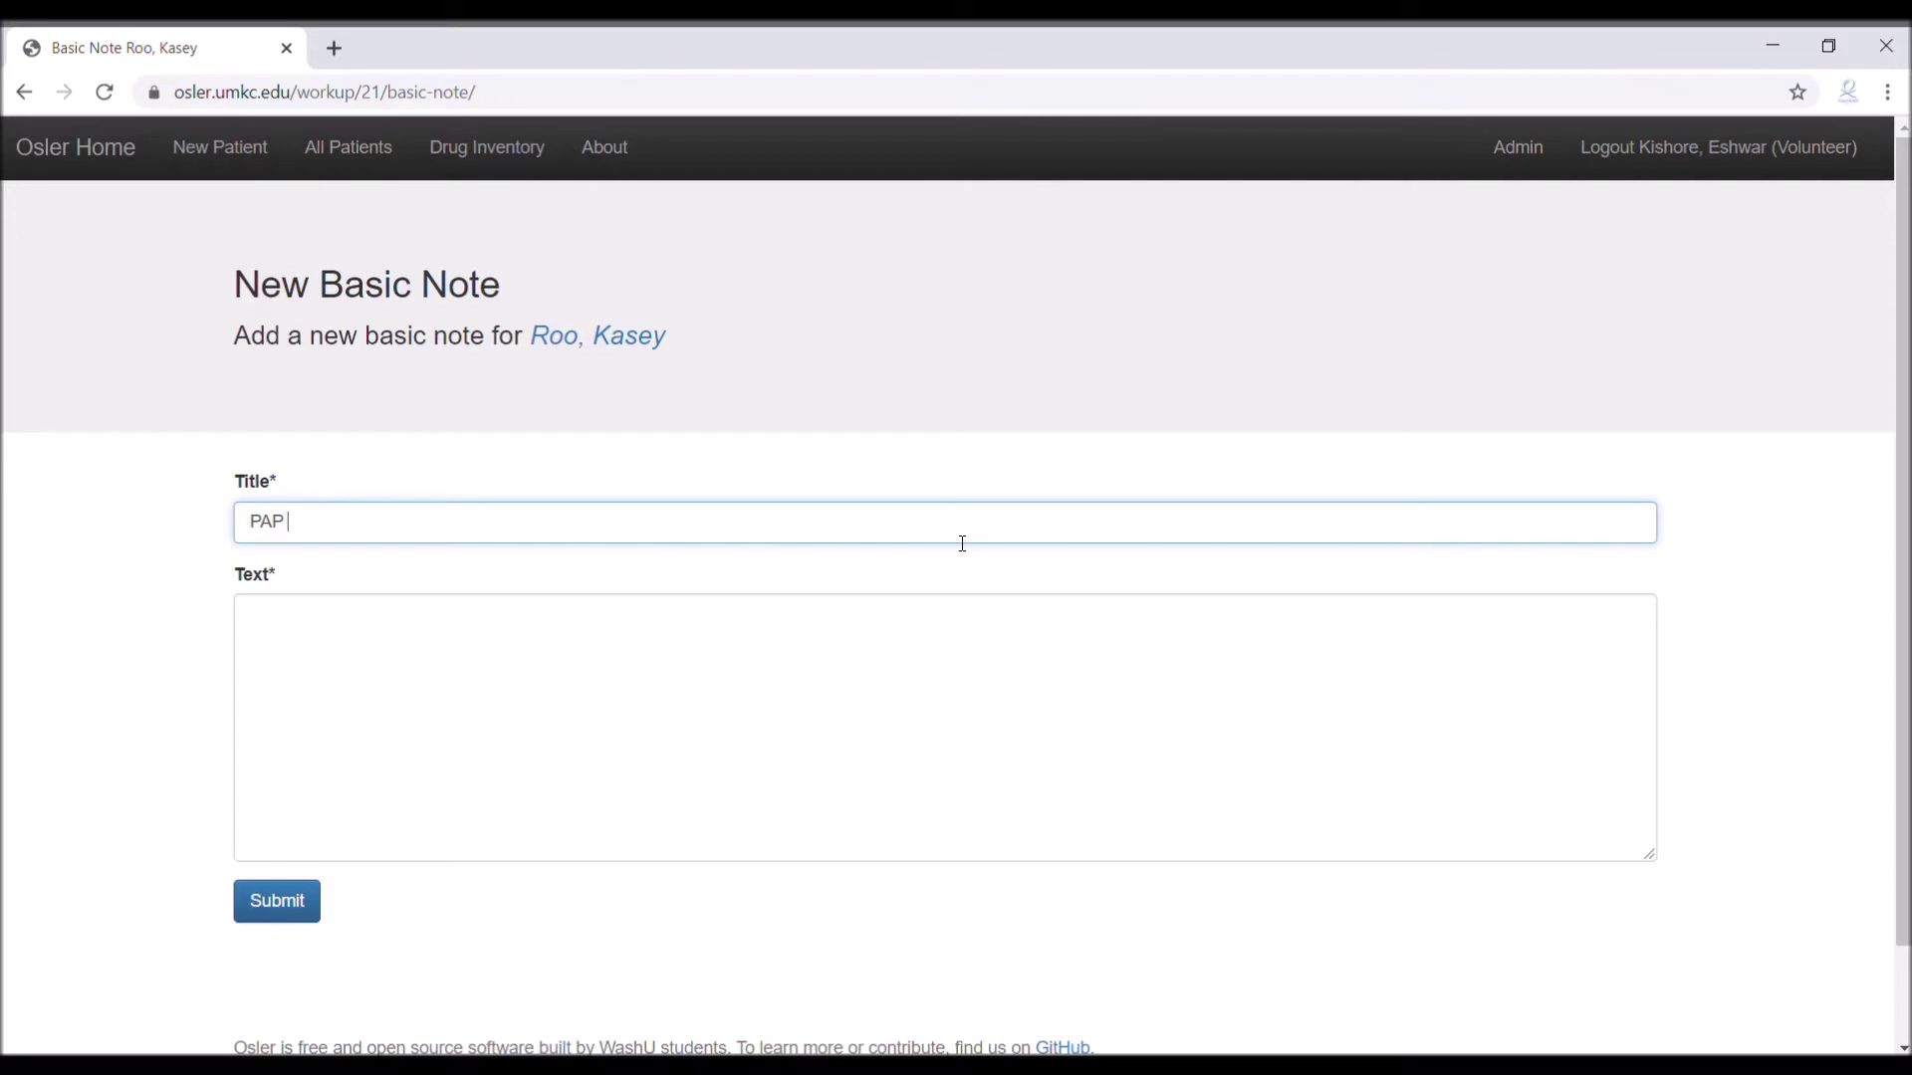
type("Refill")
Write the note text: order received 10/2/2019 (proventil, dulera), plus Proventil and Dulera Rx-number lines
key("Tab")
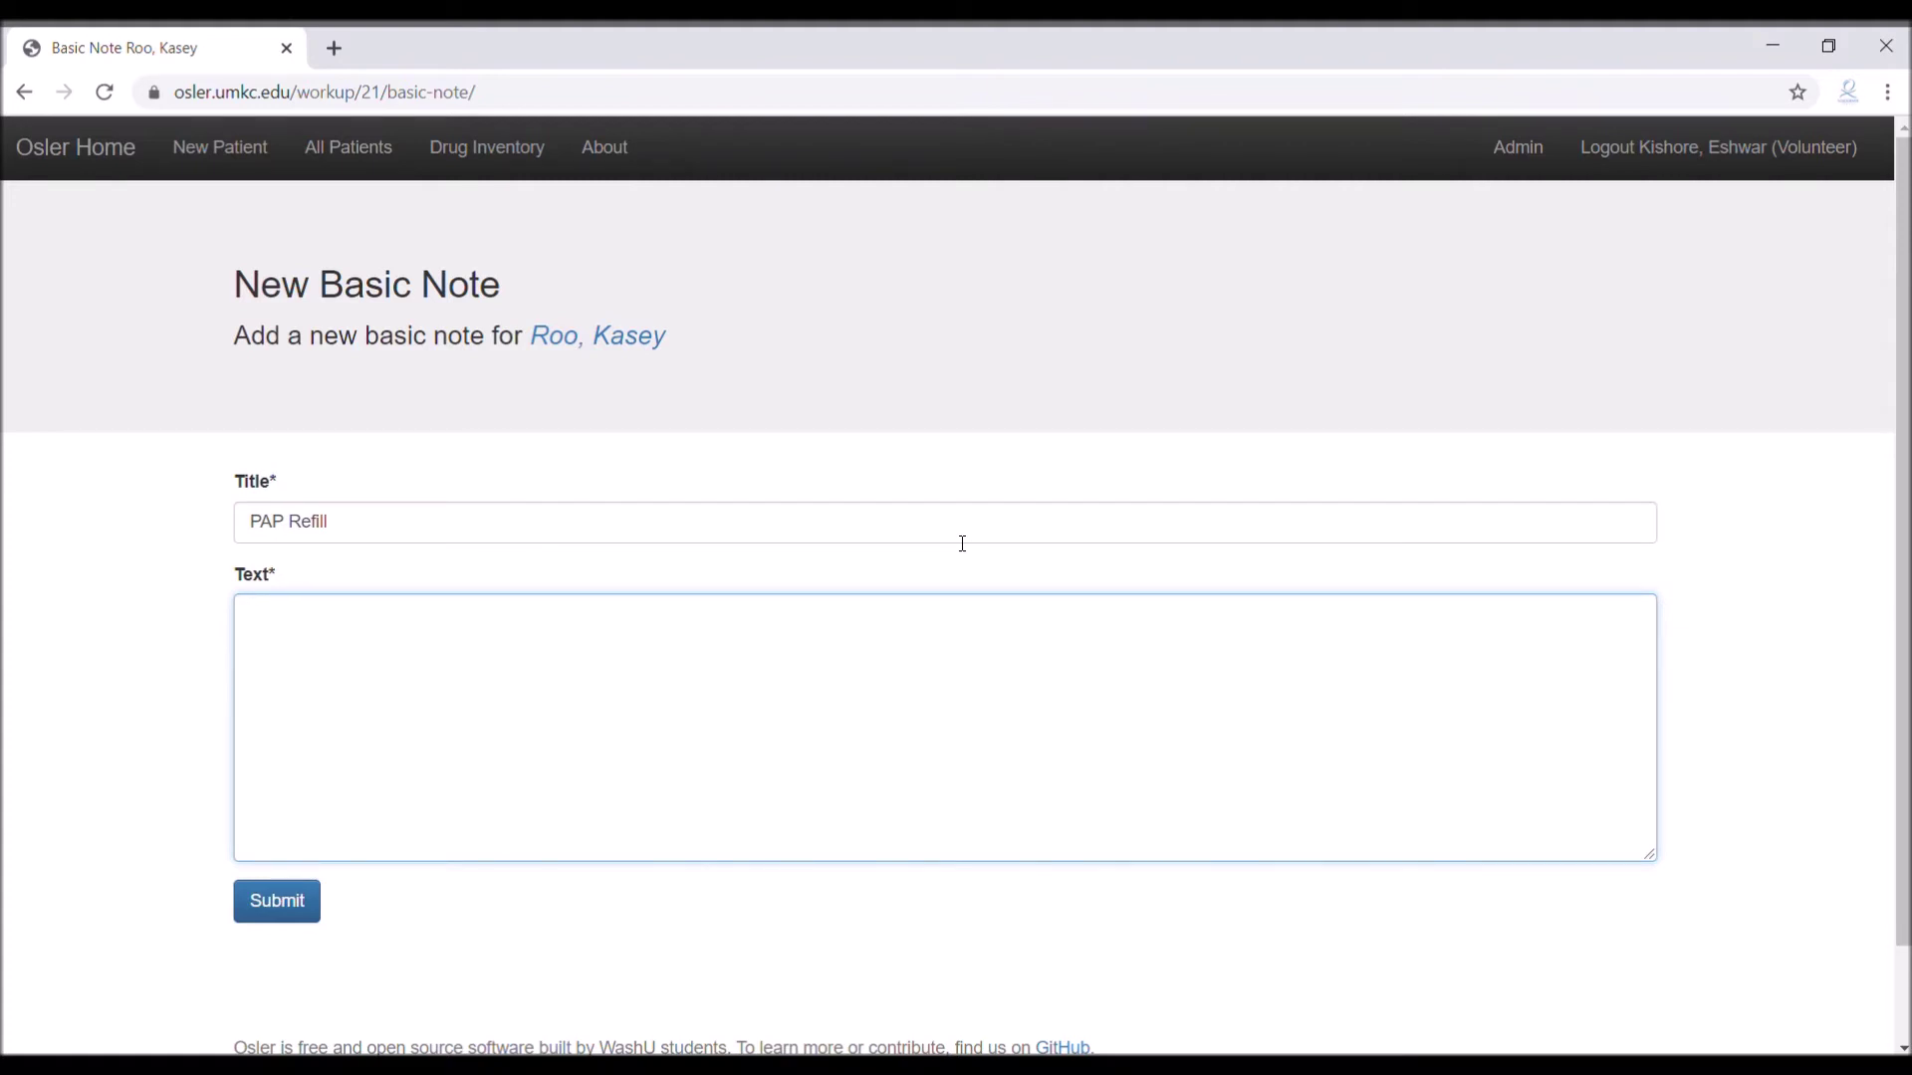
type("Order ree")
key("BackSpace")
type("ceived from 10/2/2019")
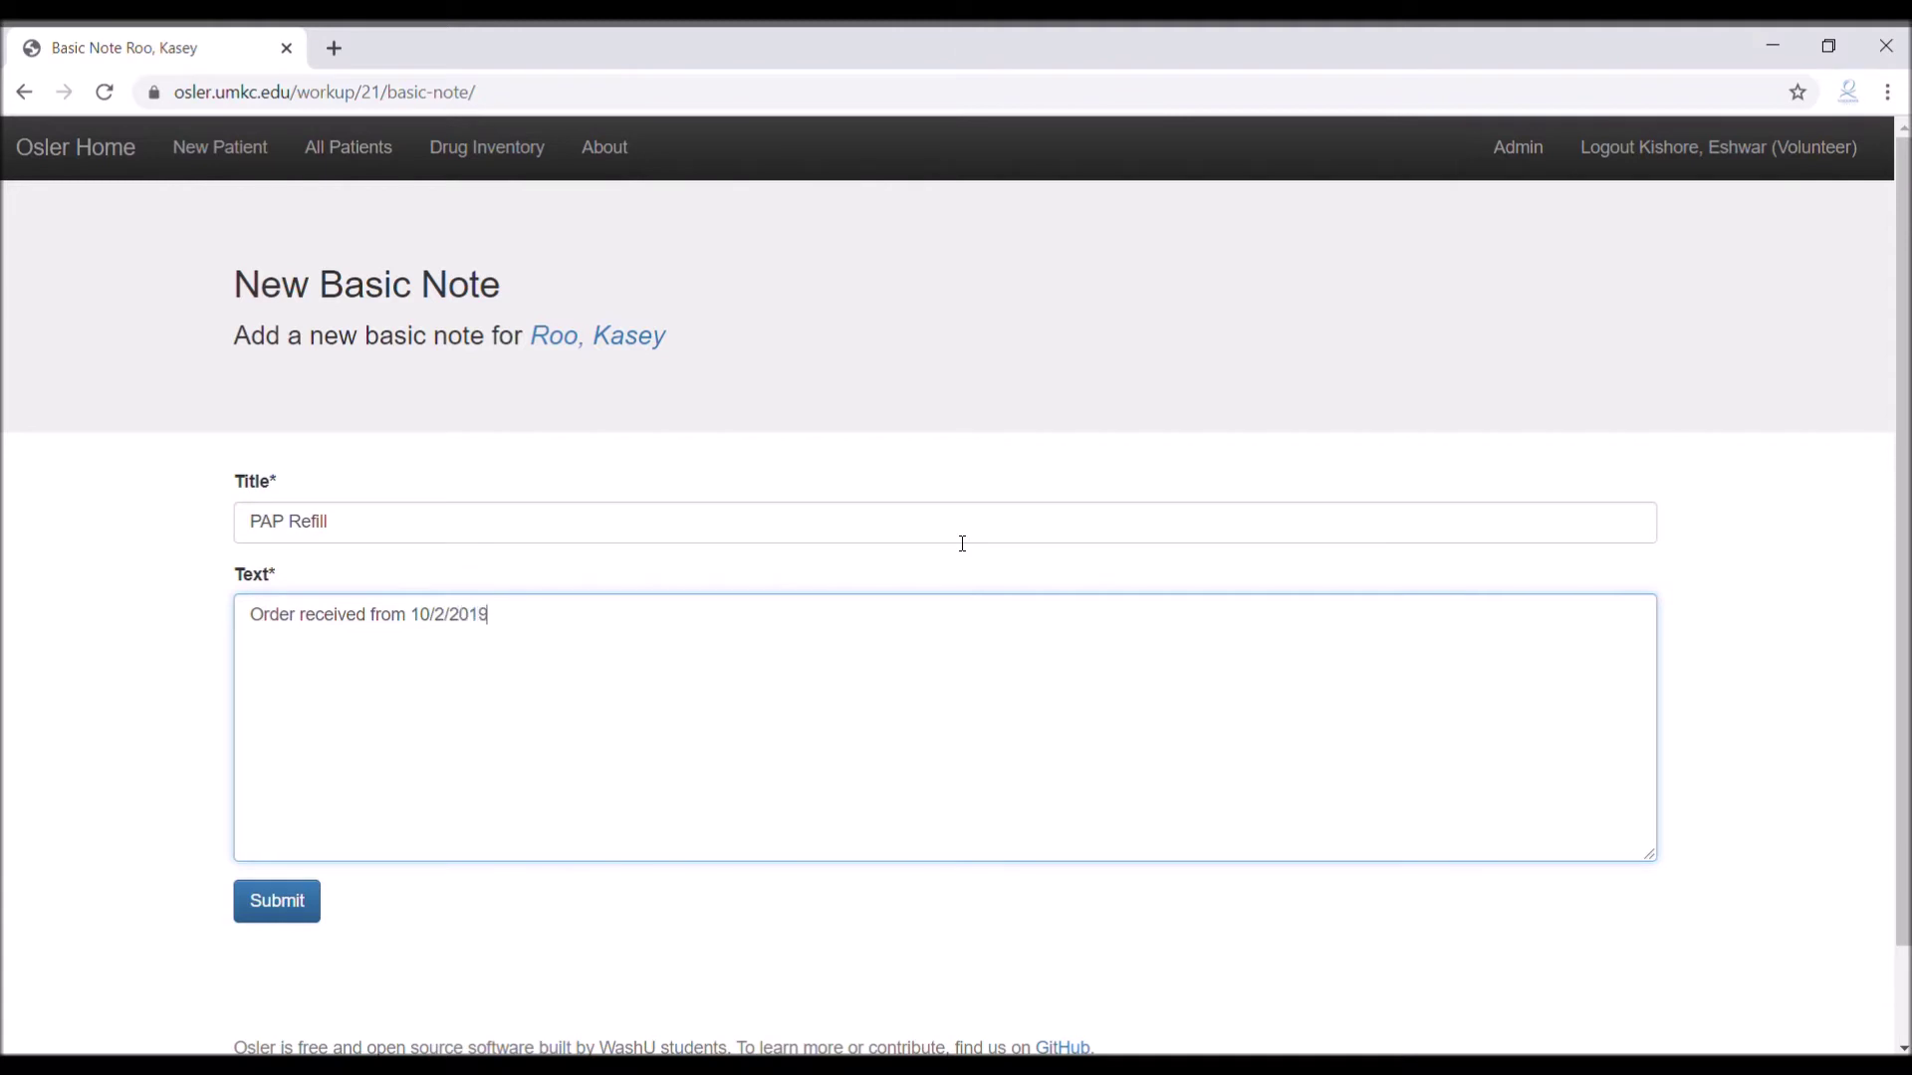
type(" (proventil, dulera)")
key("Return")
type("Rx")
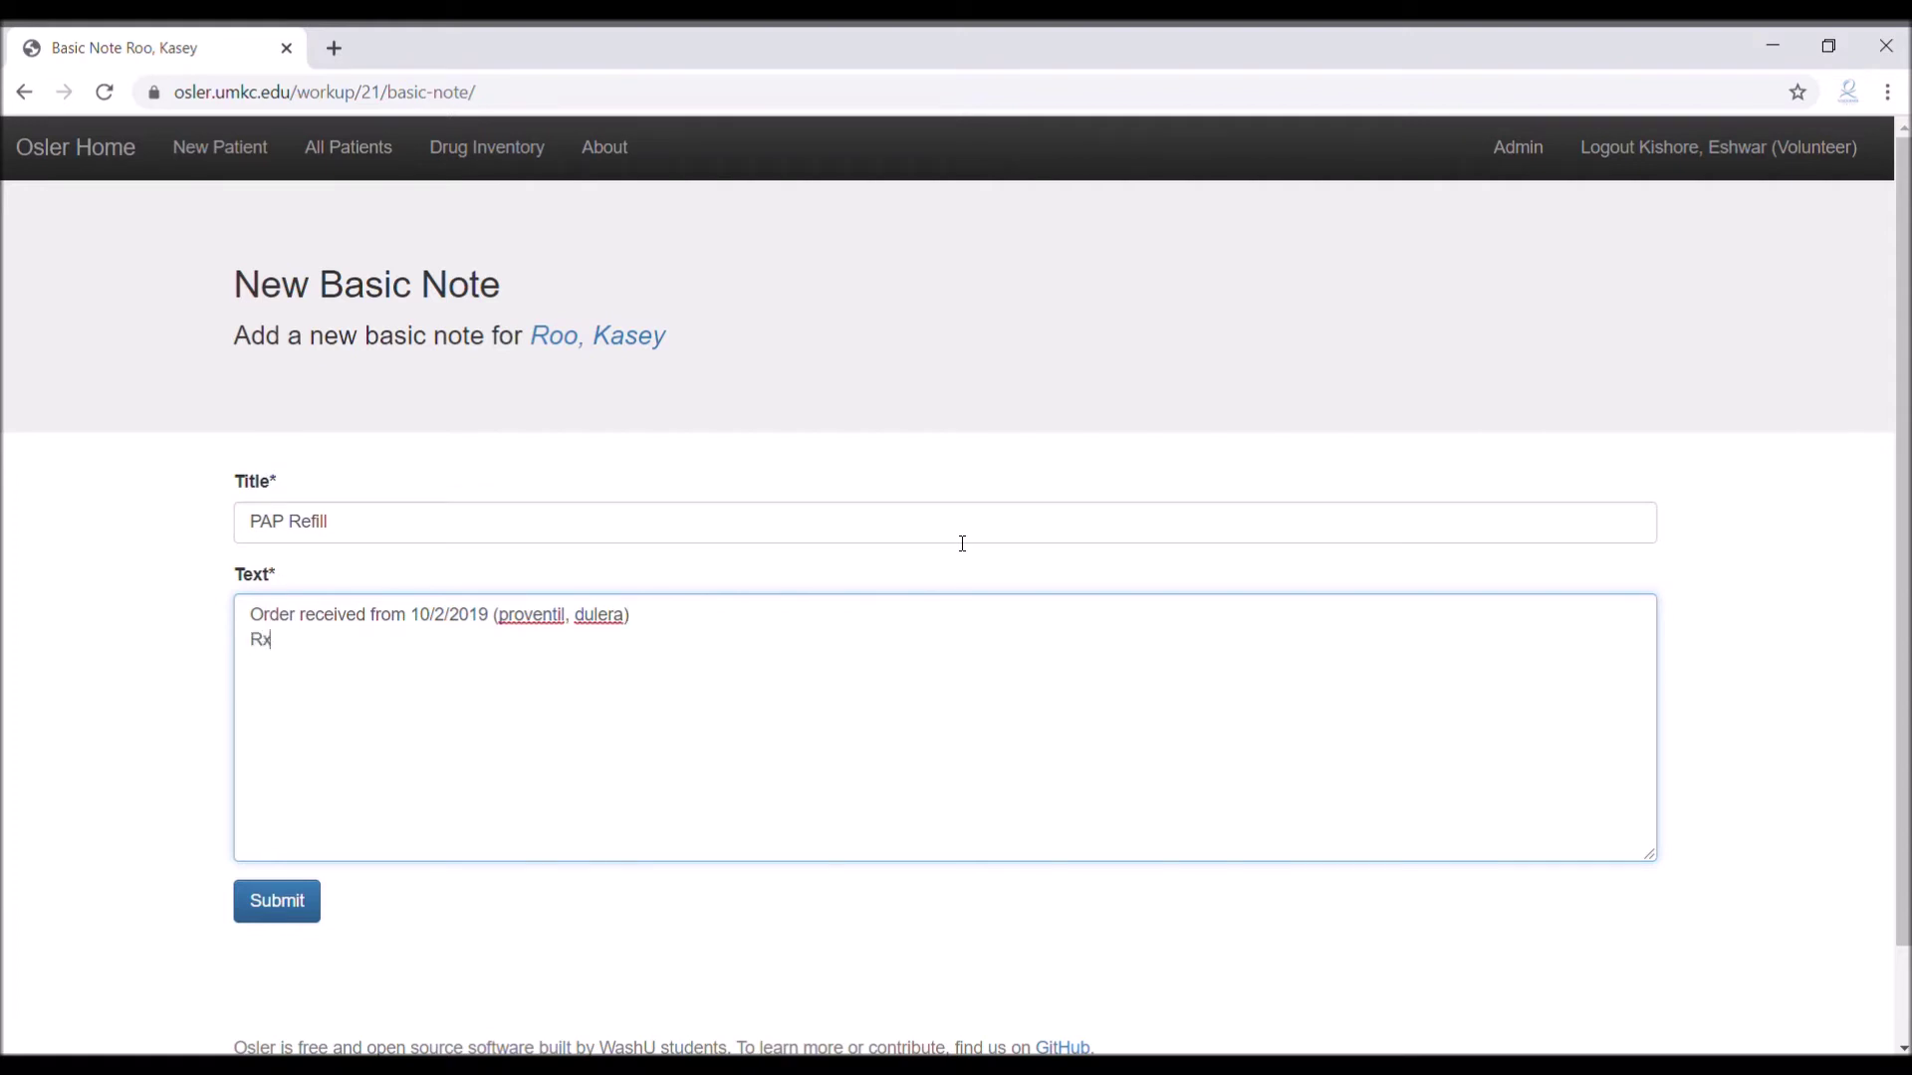
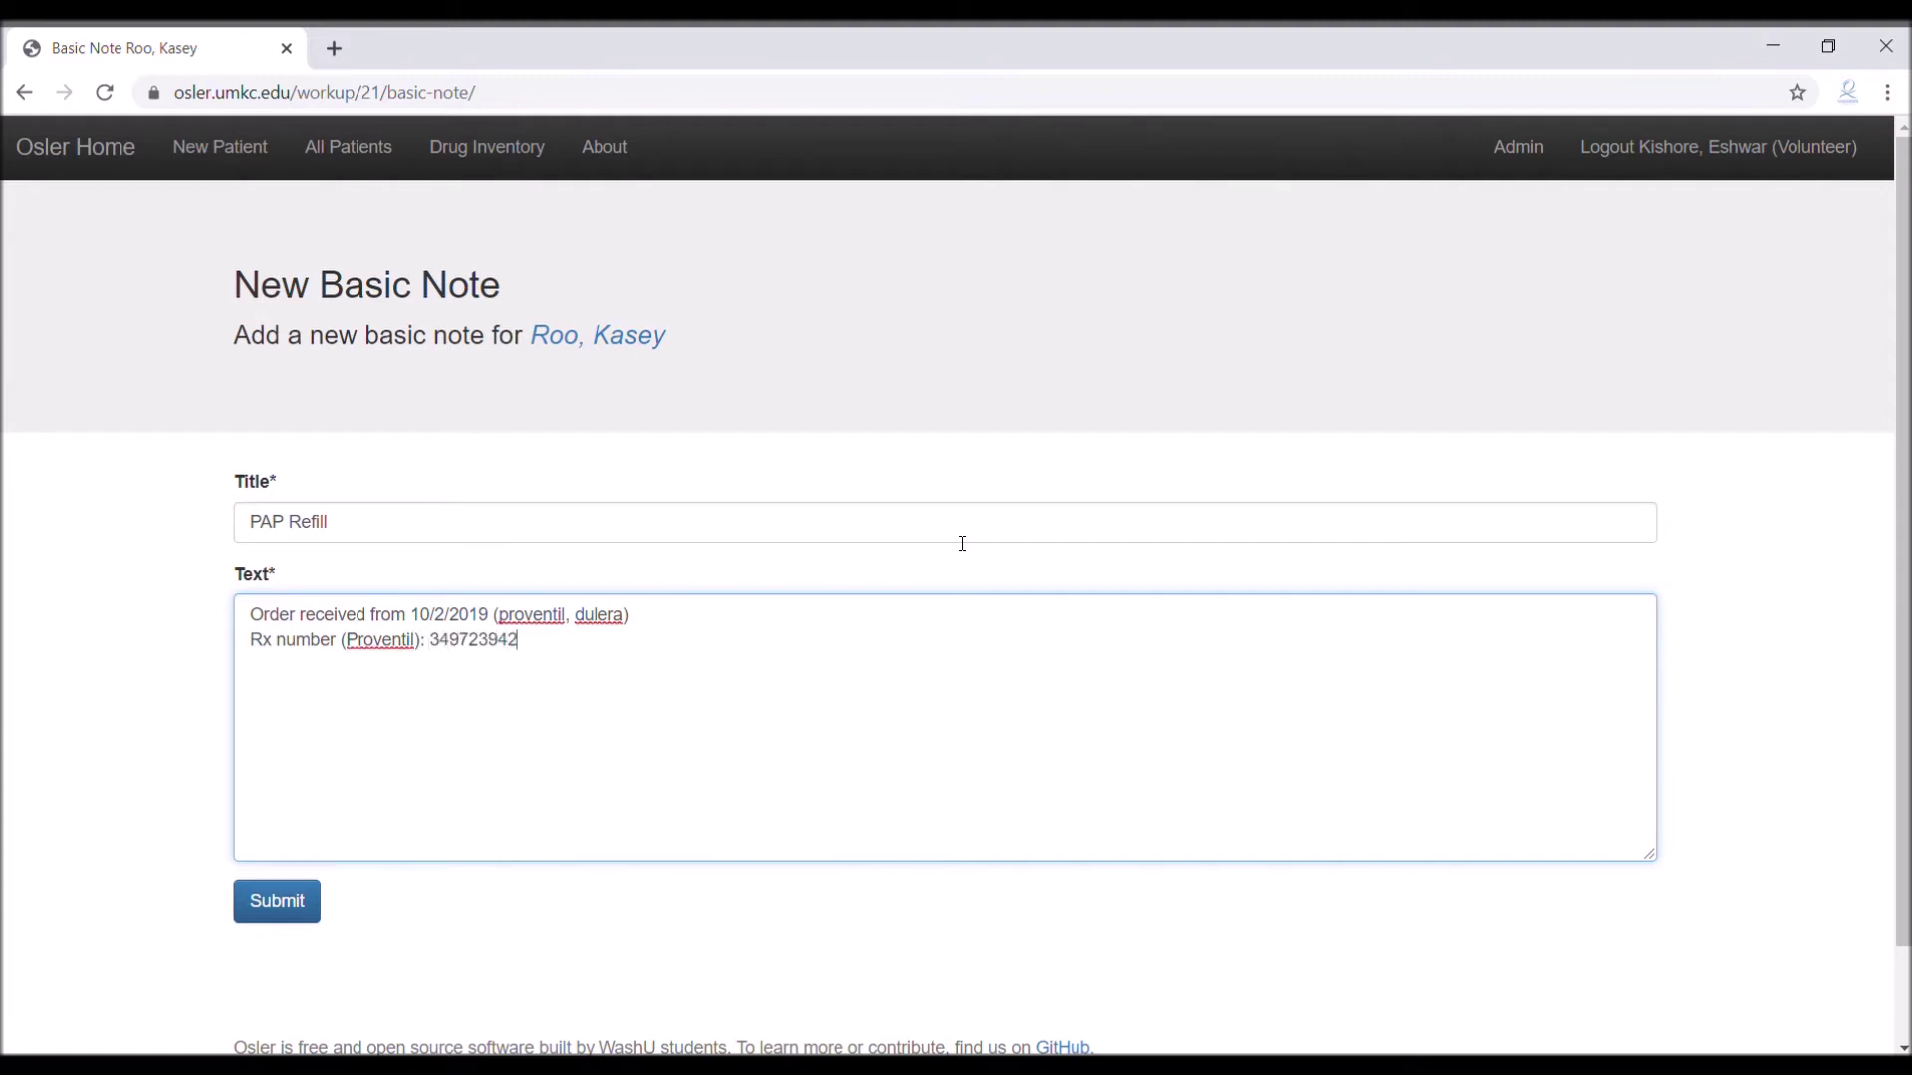
key("Return")
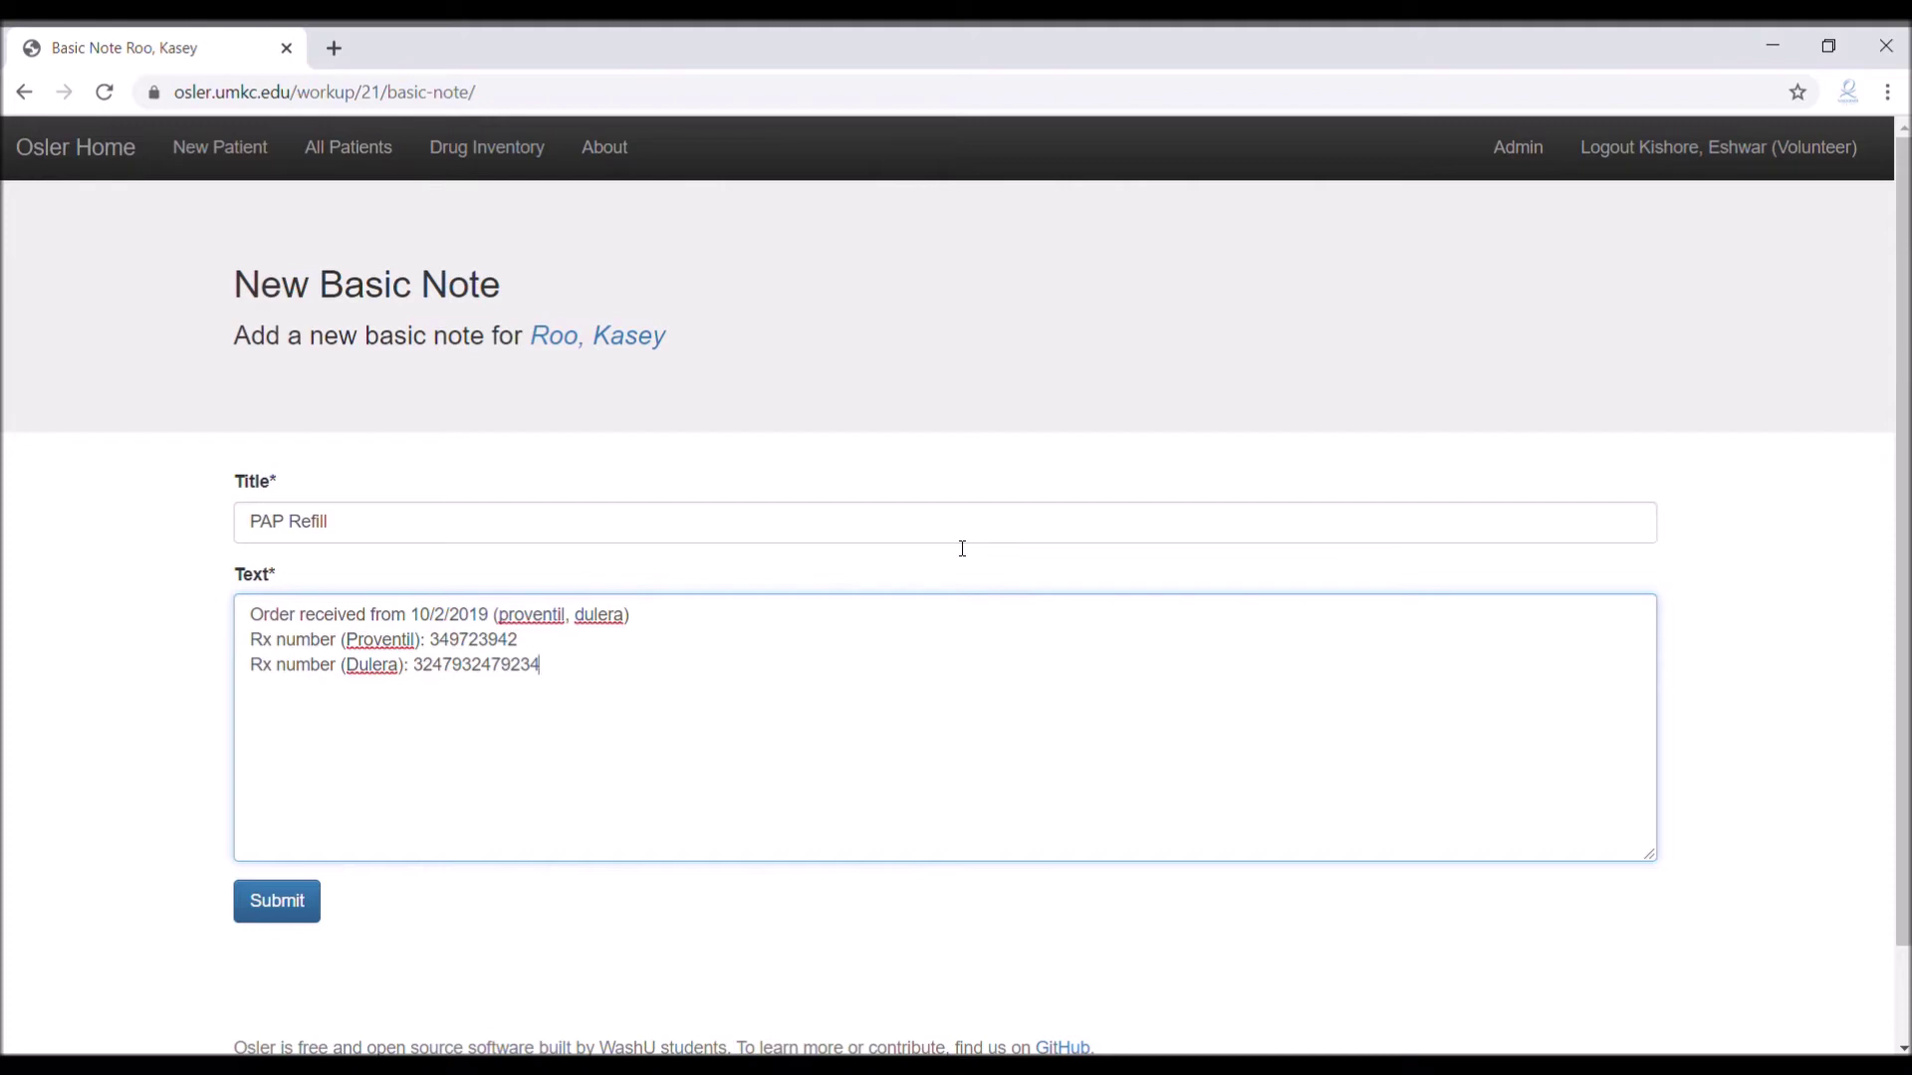
key("ctrl+a")
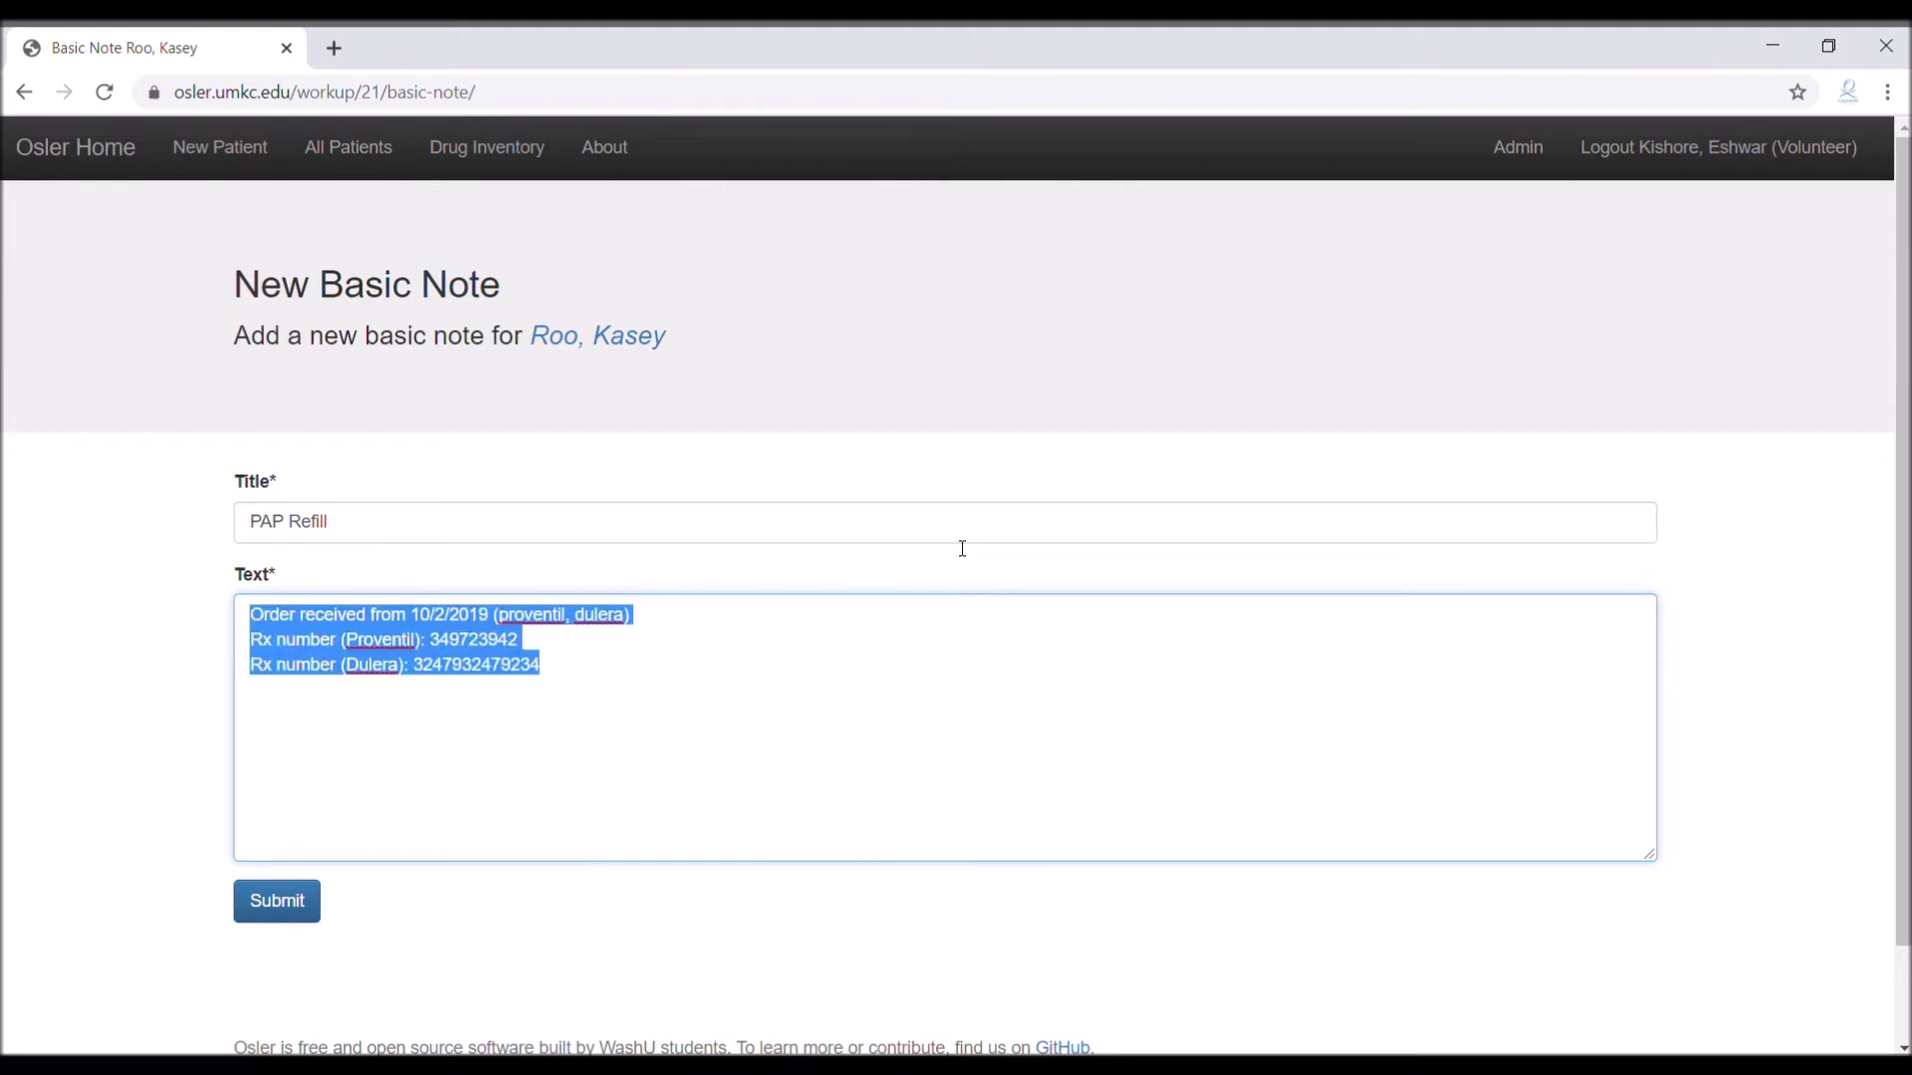
Replace the note text with 'Refill #3 given (Asmanex)'
key("ctrl+x")
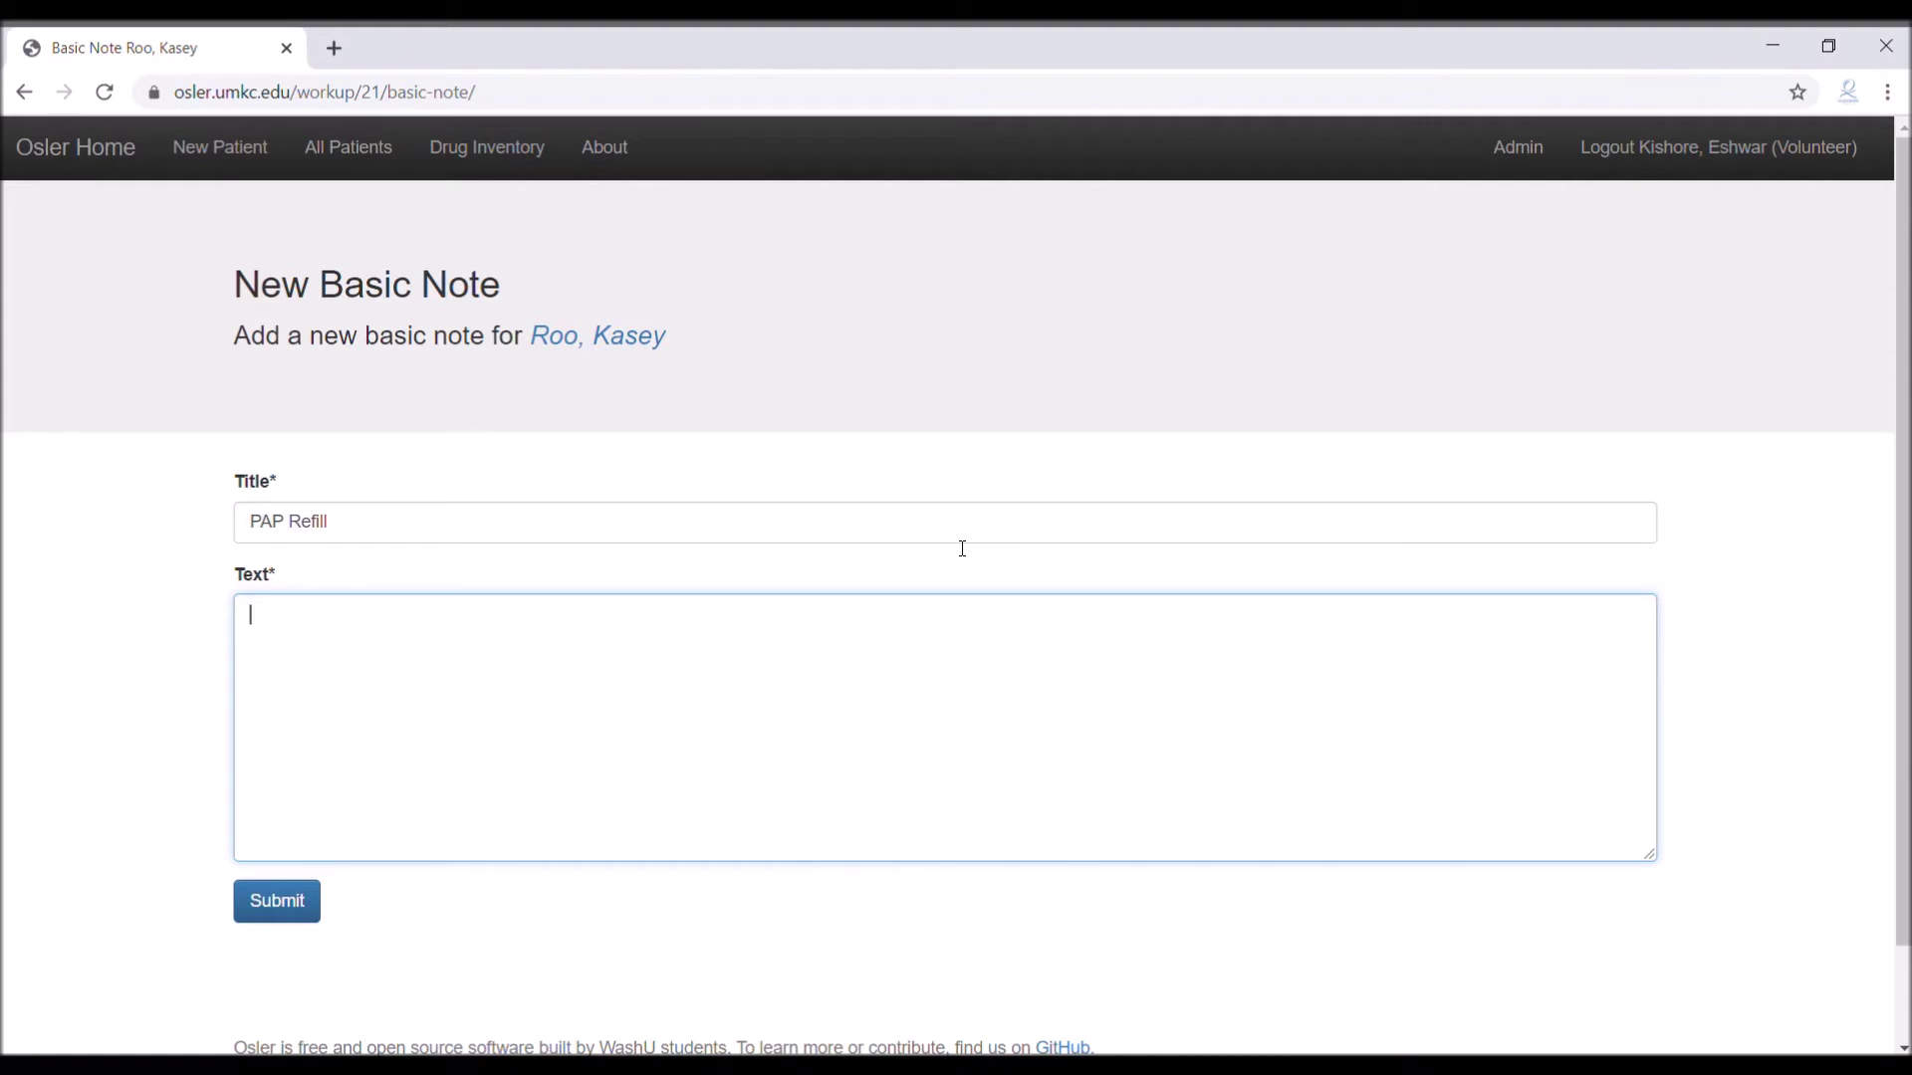
type("Refill #1 given (Asmanex)")
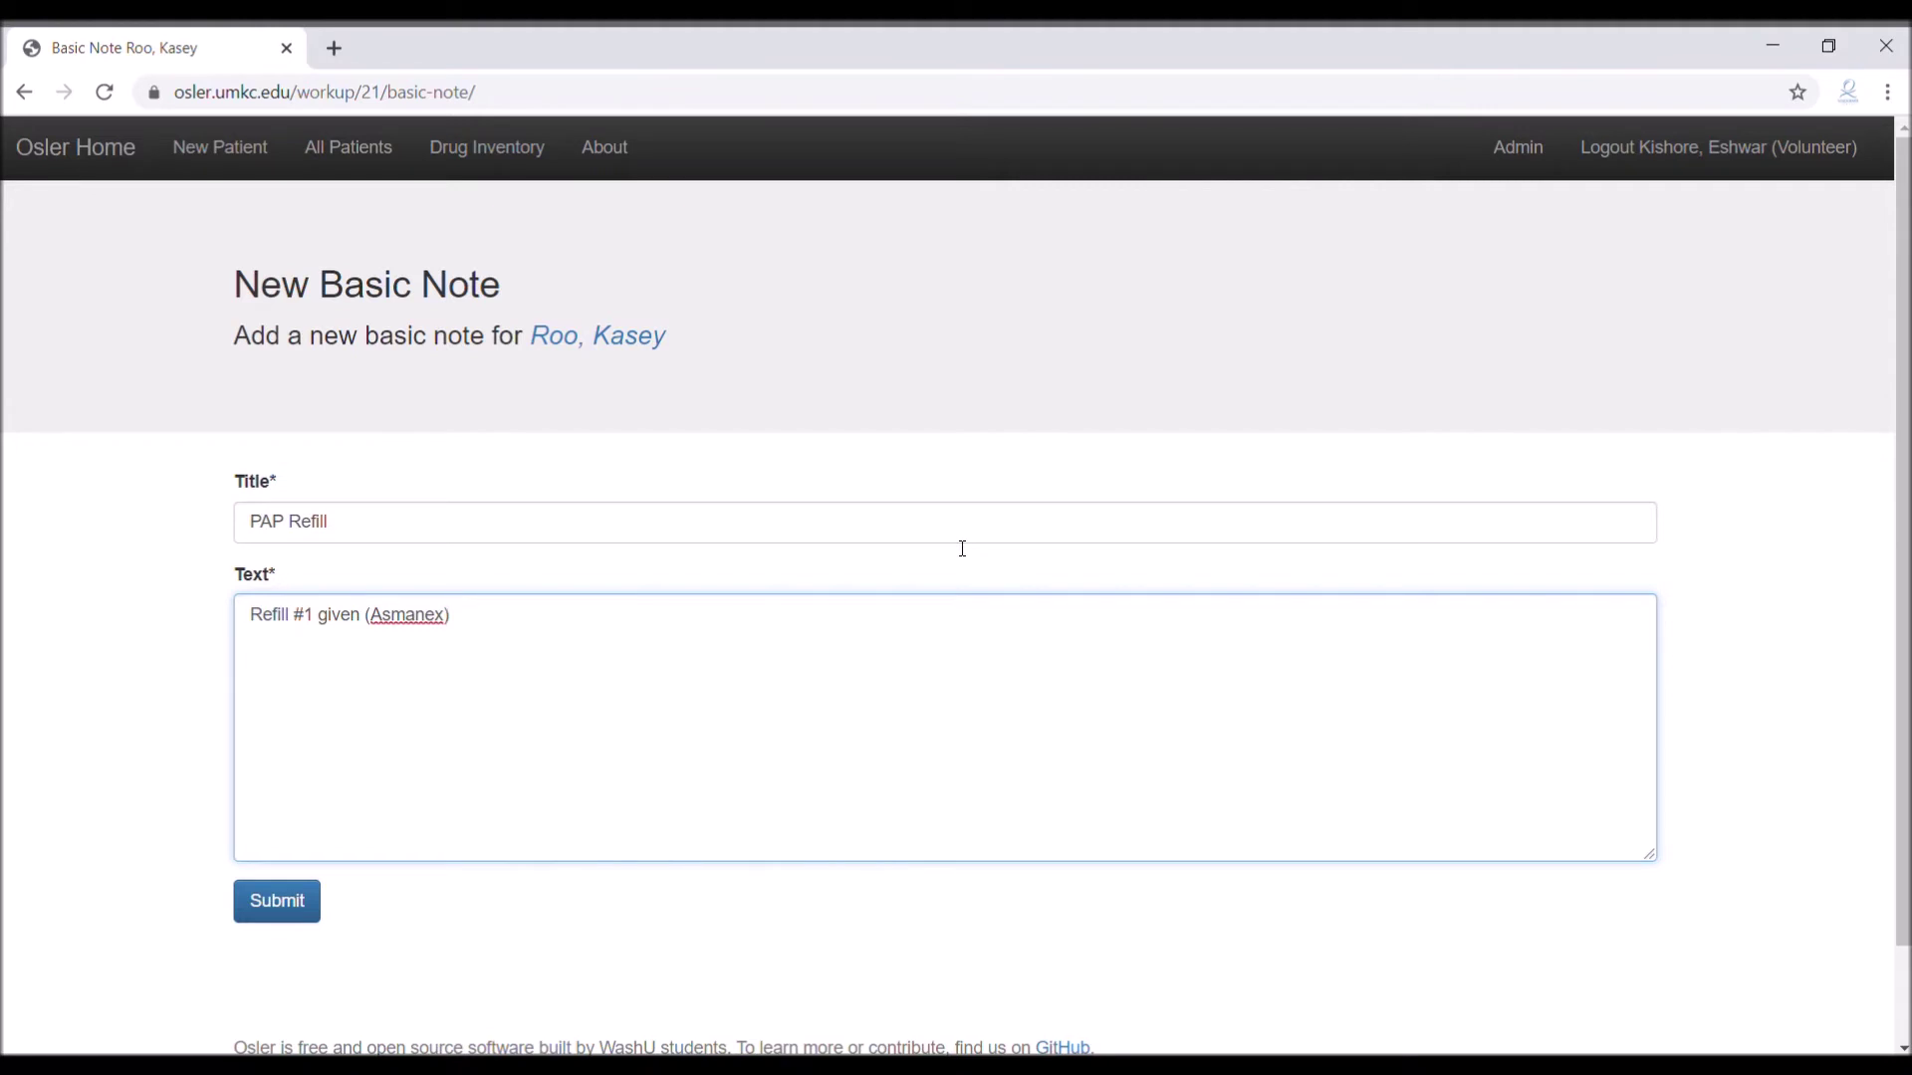
double_click(316, 624)
type("2")
double_click(321, 625)
type("3")
Extend the title to 'PAP Refill/Reorder' and add '3 refills reordered by new form (Proventil, Dulera)'
left_click(411, 533)
type("/Reorder")
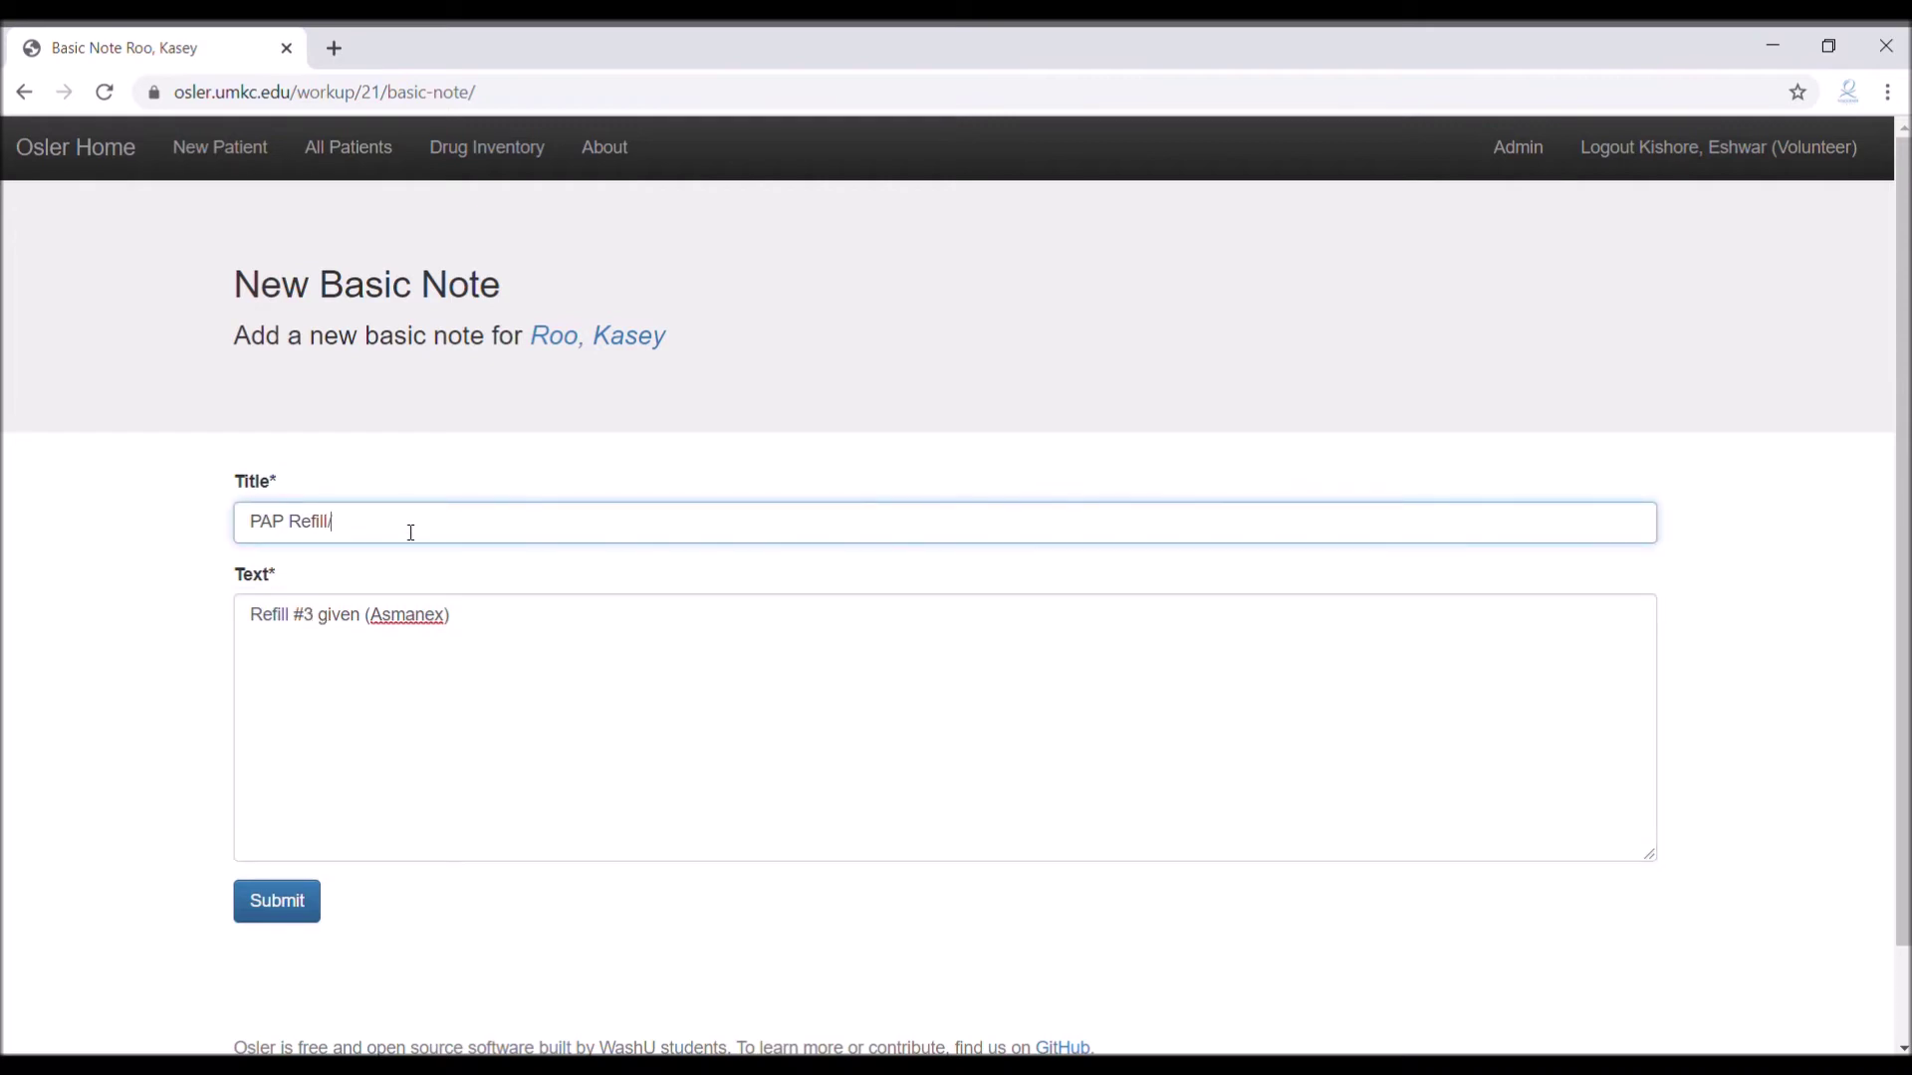
left_click(591, 721)
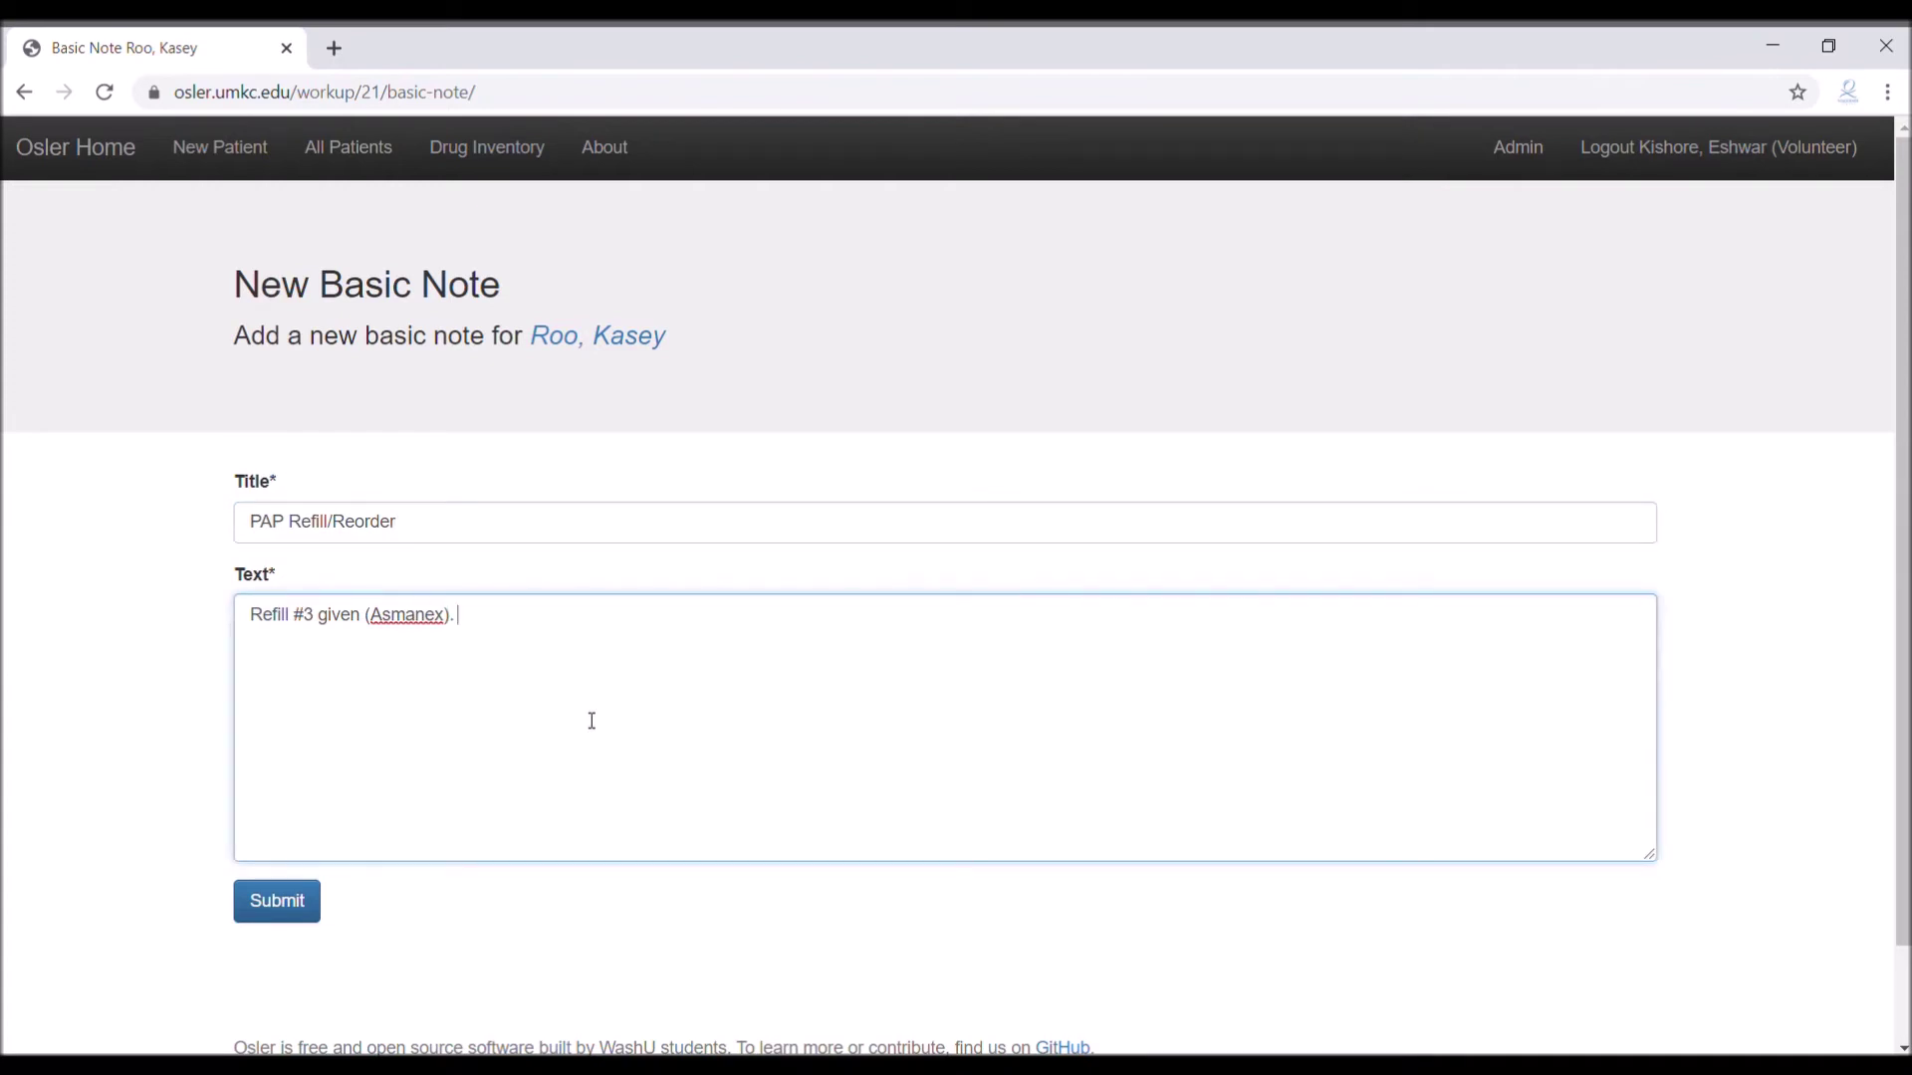
type("3 refills req")
type("rdered by p")
type("hone")
key("BackSpace")
key("BackSpace")
key("BackSpace")
key("BackSpace")
key("BackSpace")
type("new form (Proventil, Dulera)")
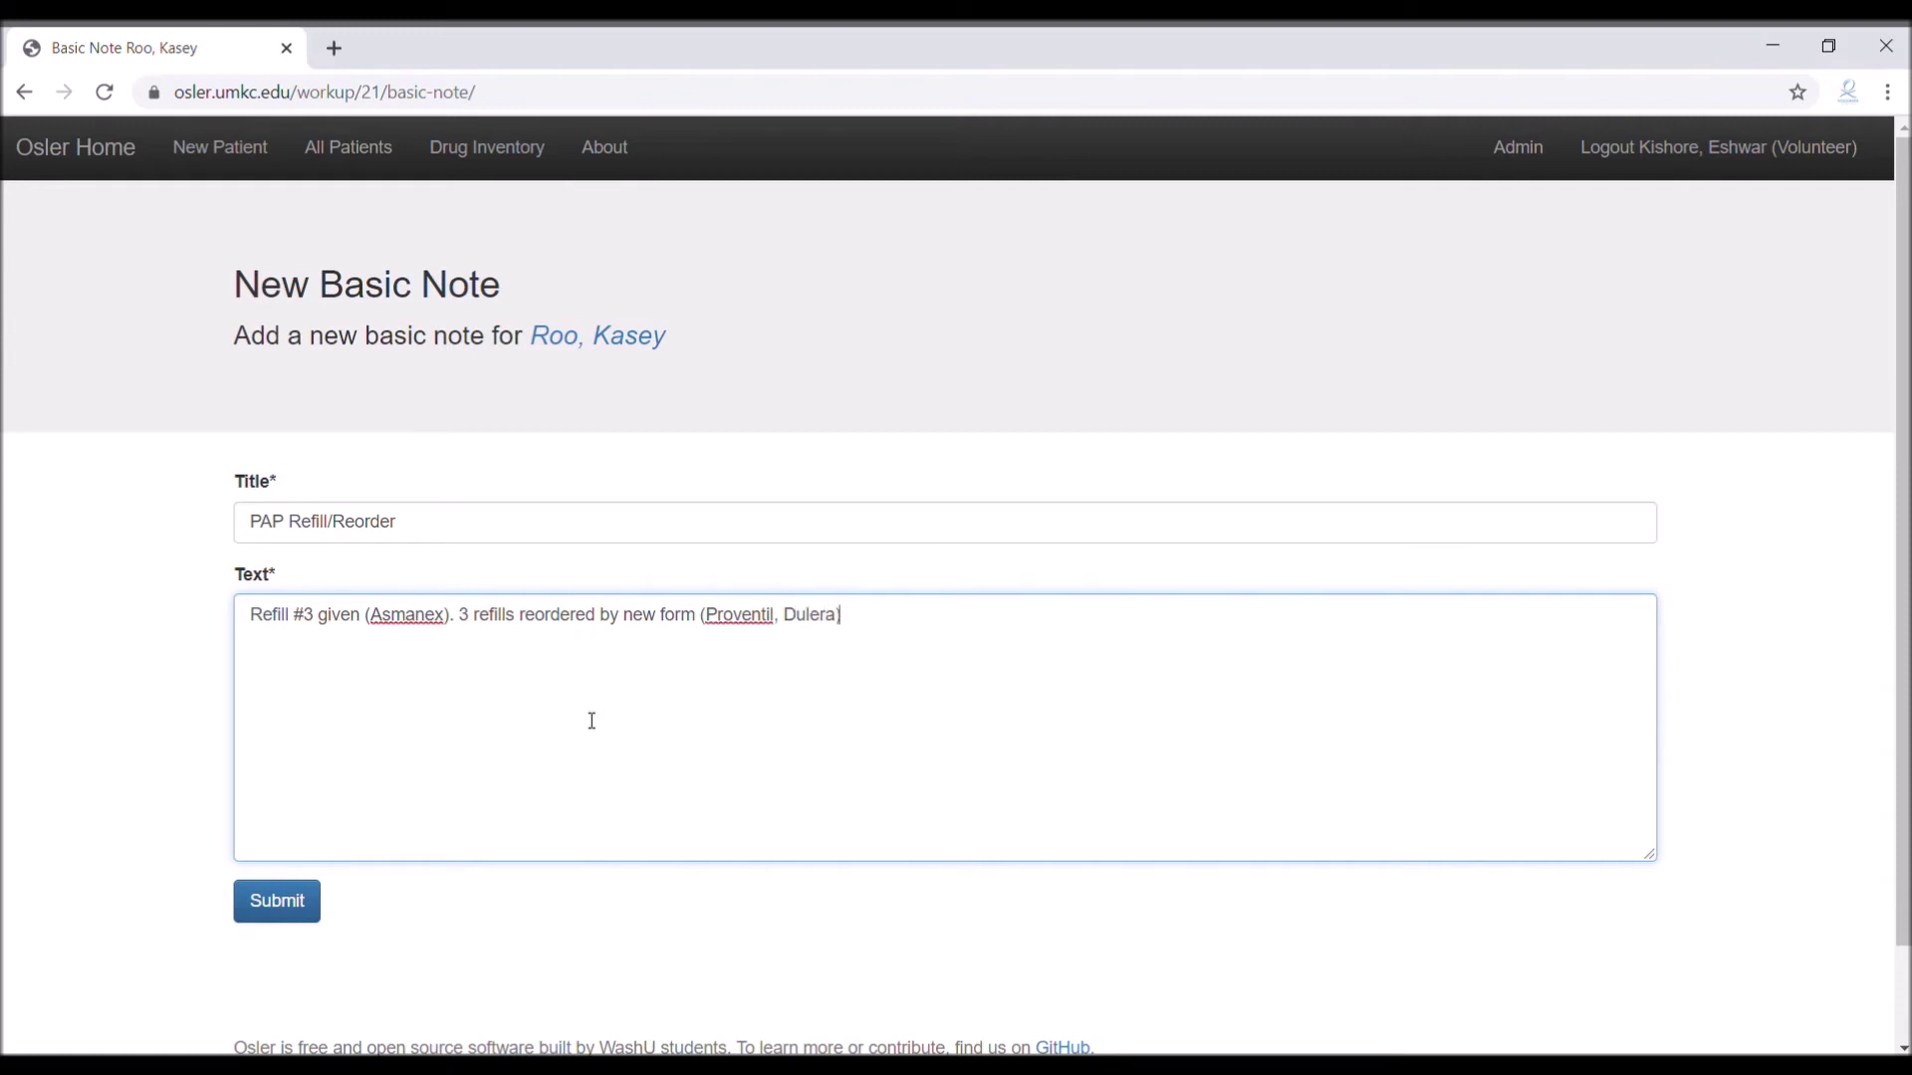
Change the drug name Asmanex in the text to 'Proventil, Dulera'
double_click(410, 617)
type("Proventil, Dul")
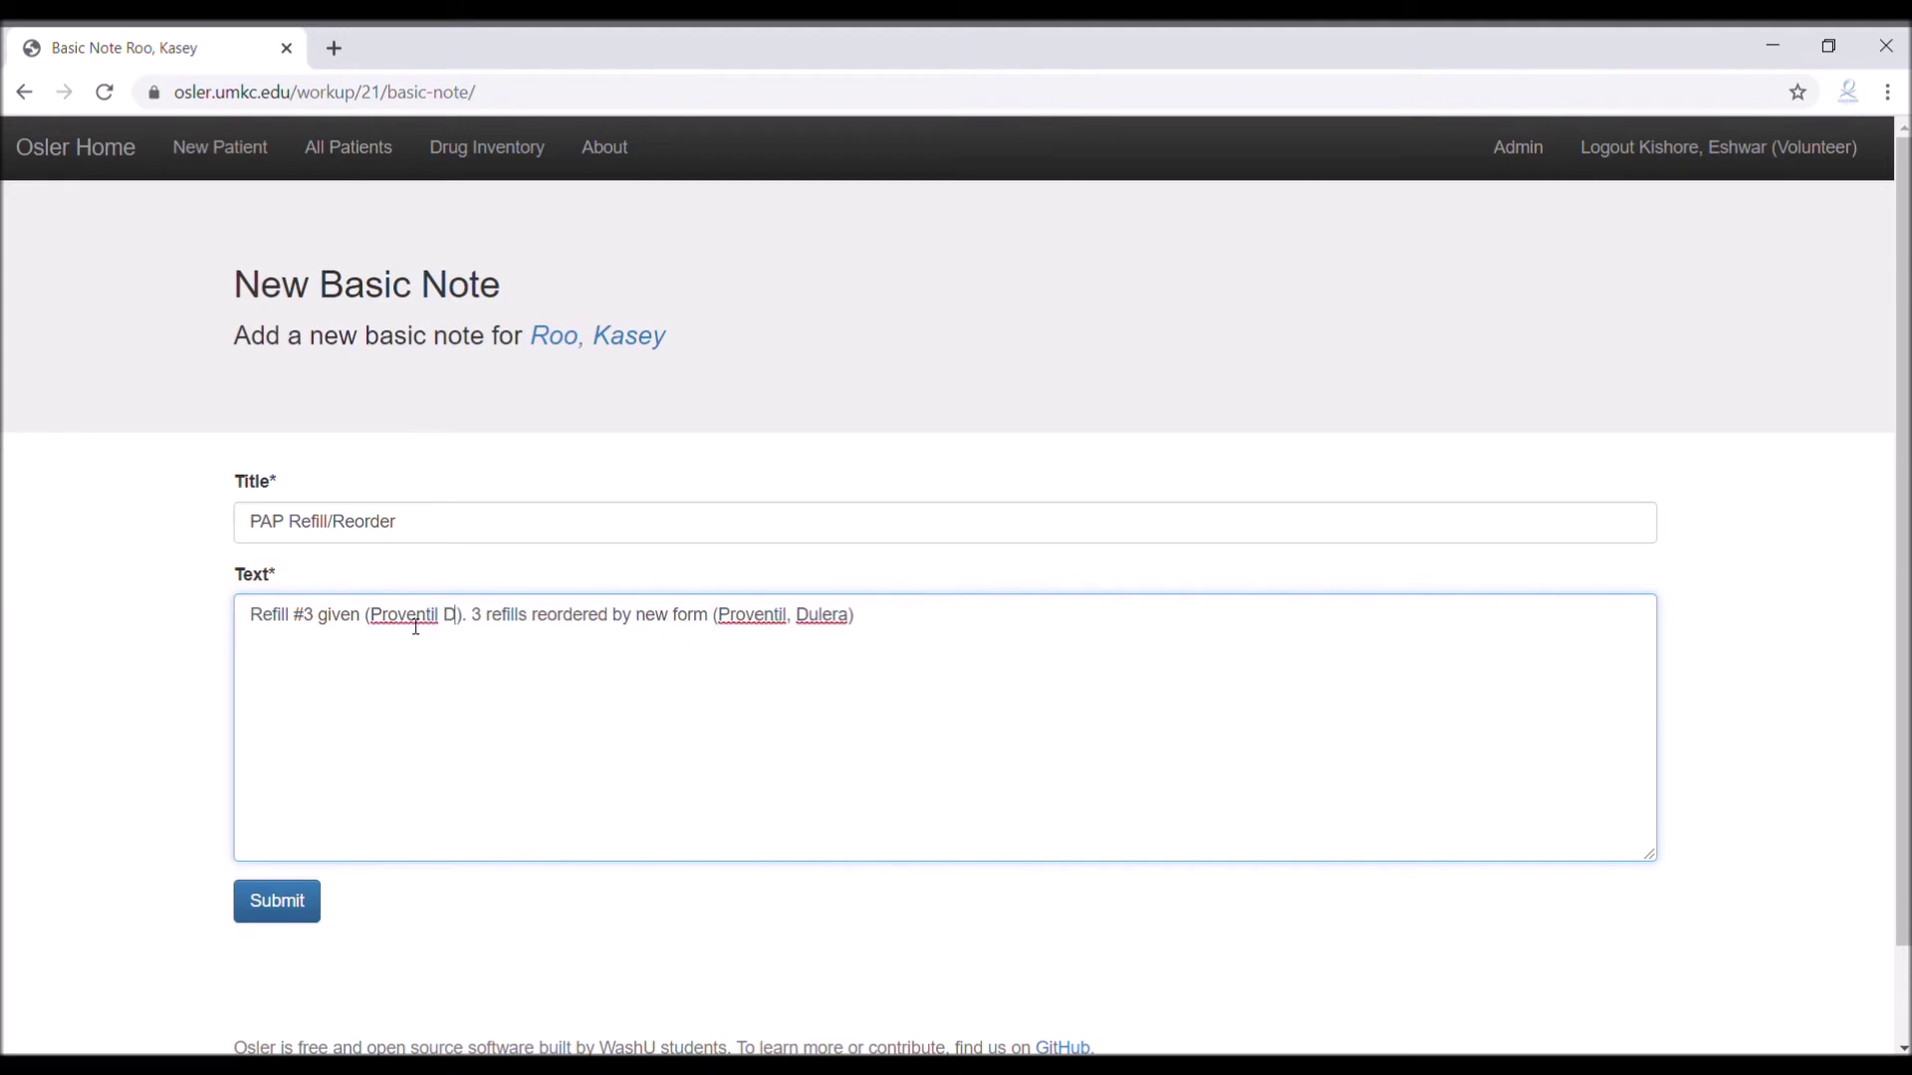
type("era")
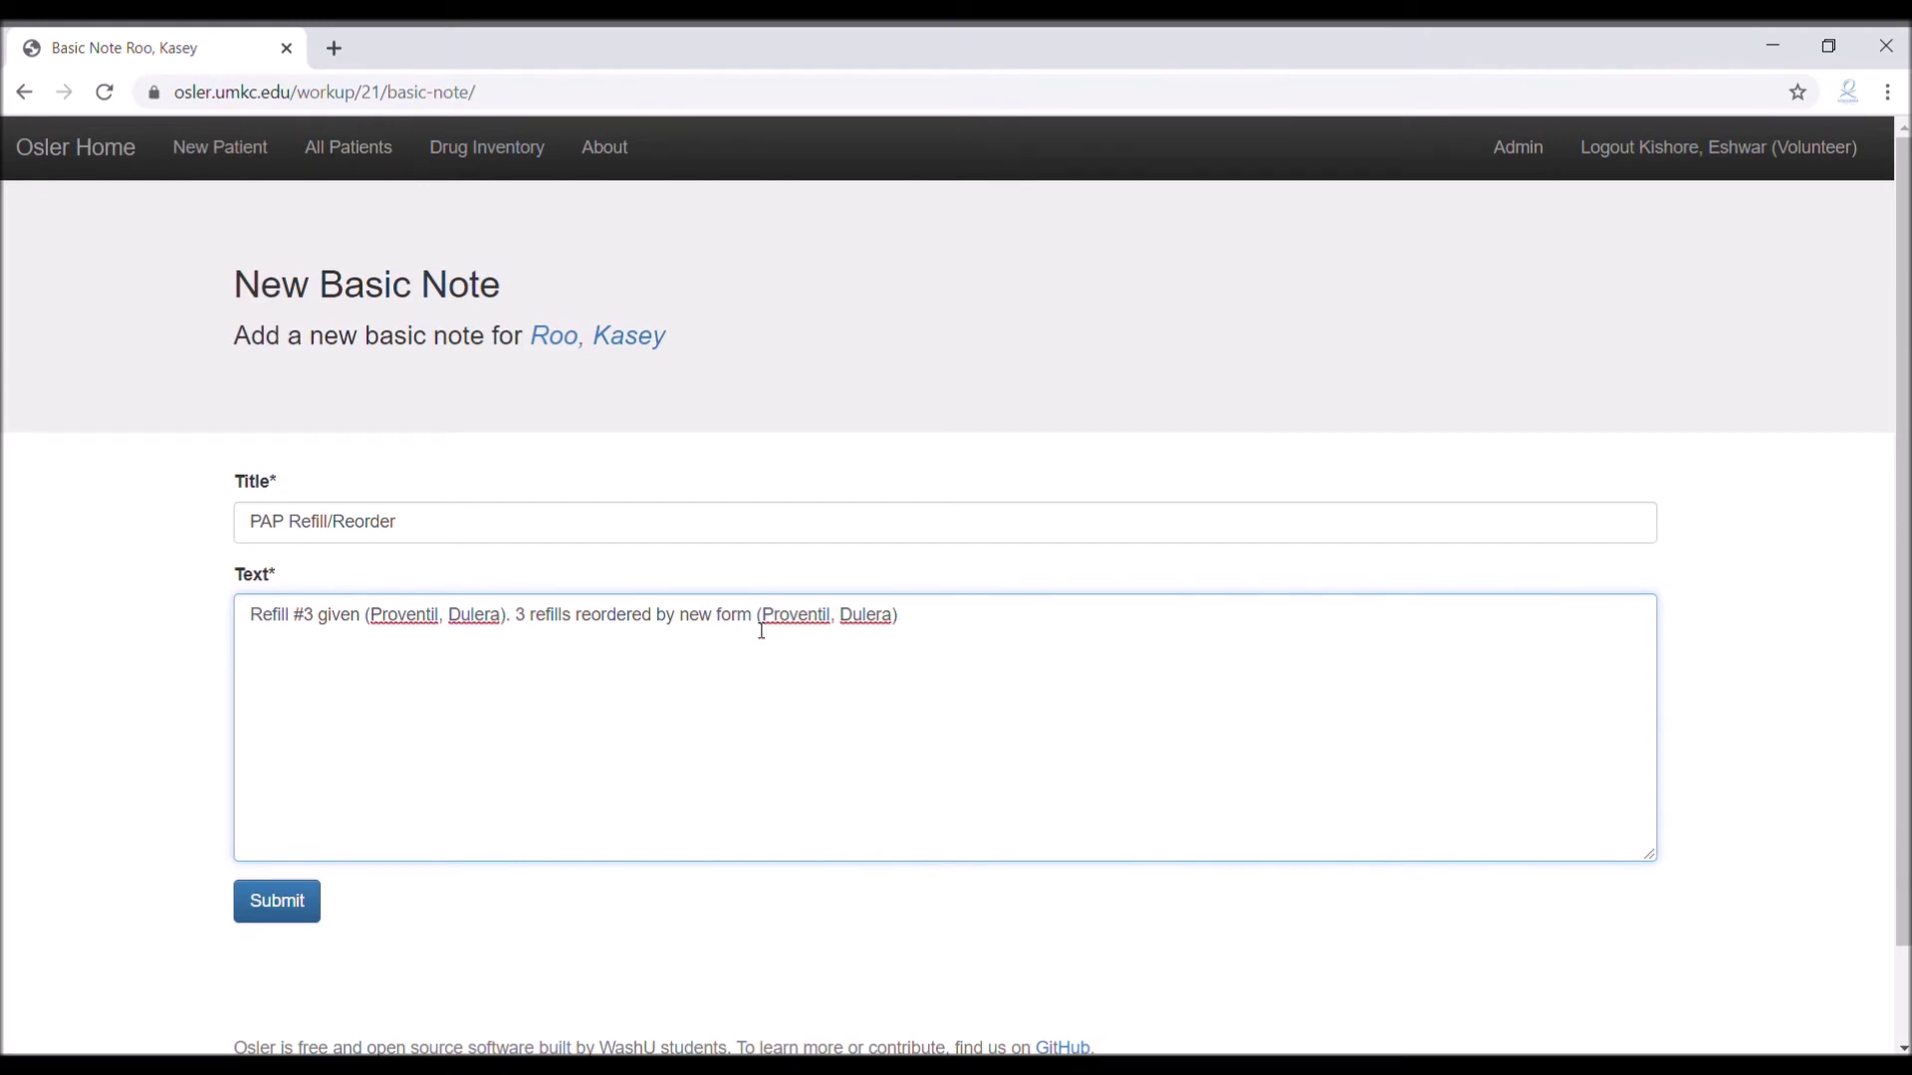
key("ctrl+a")
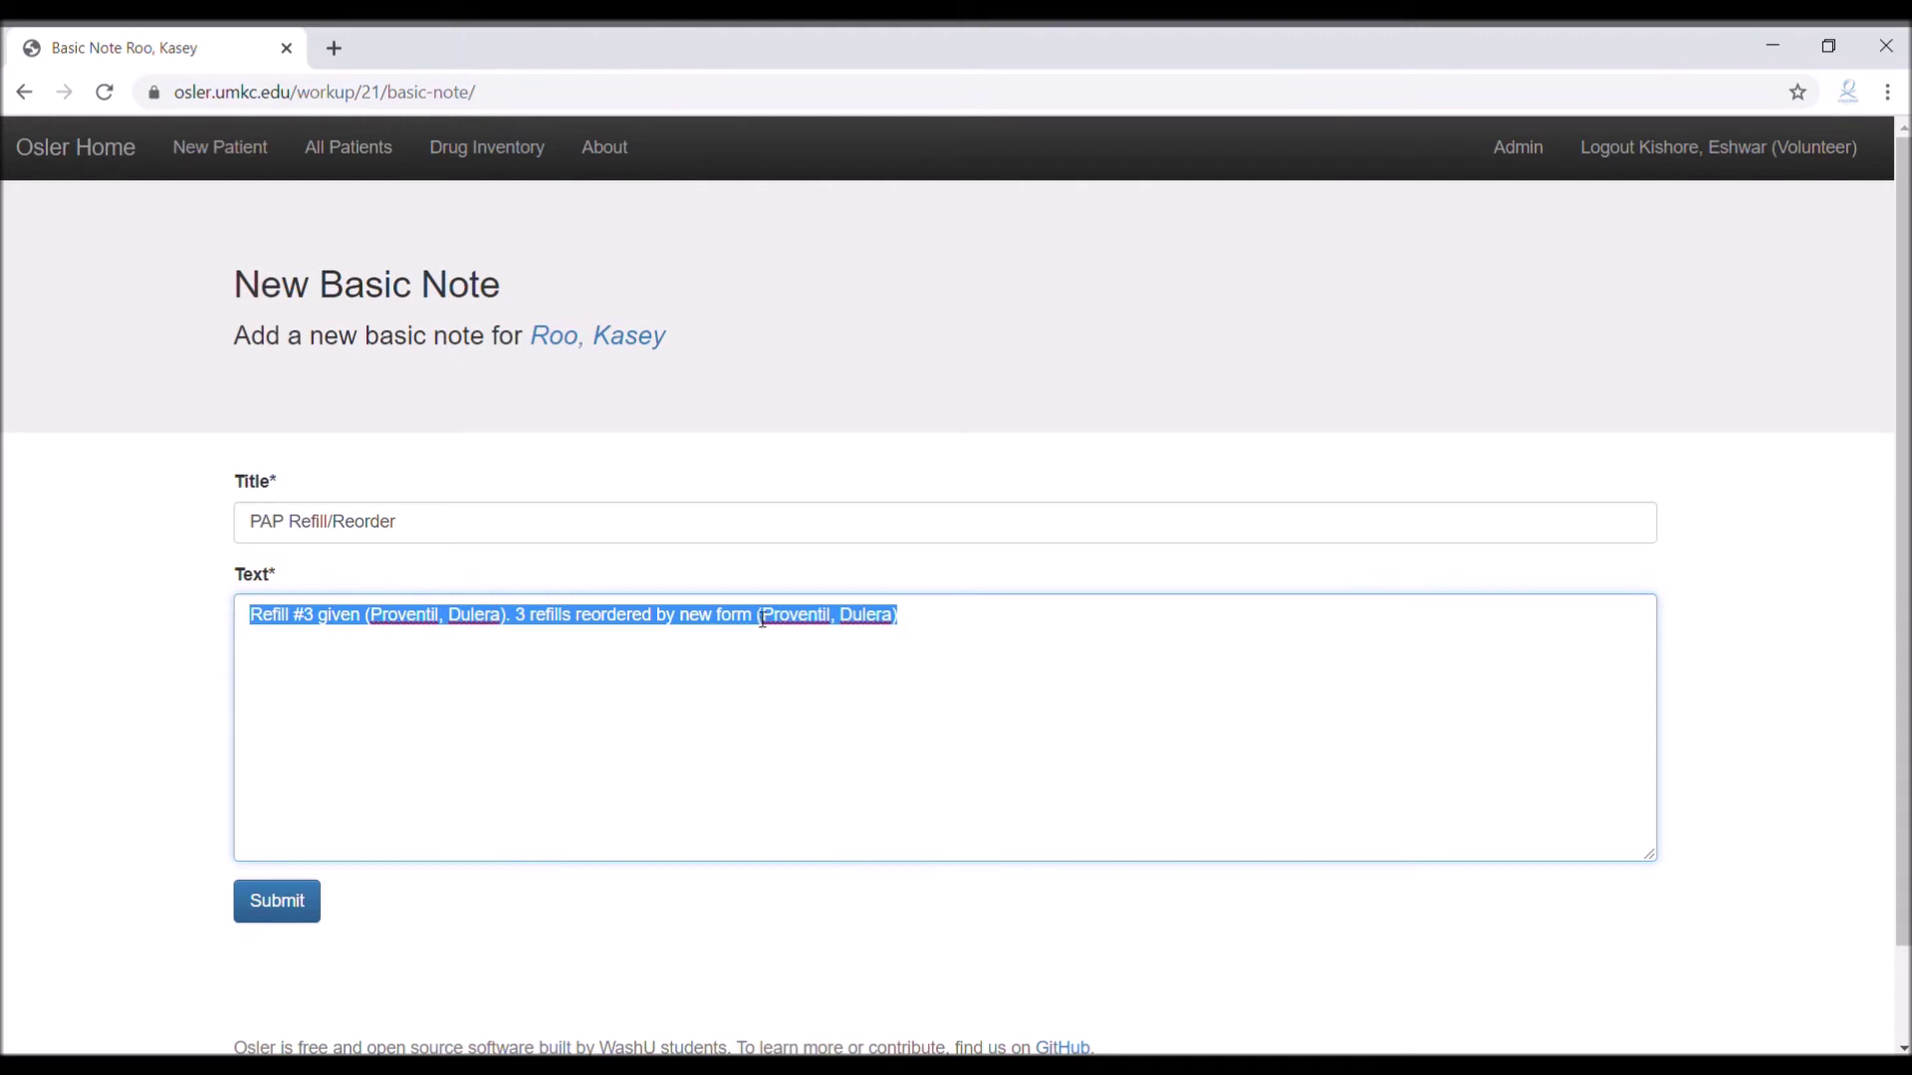
Replace the note text with '3 refills ordered by new form (Asmanex)'
type("Reorder not complete. *EXPLAIN ISSUE*")
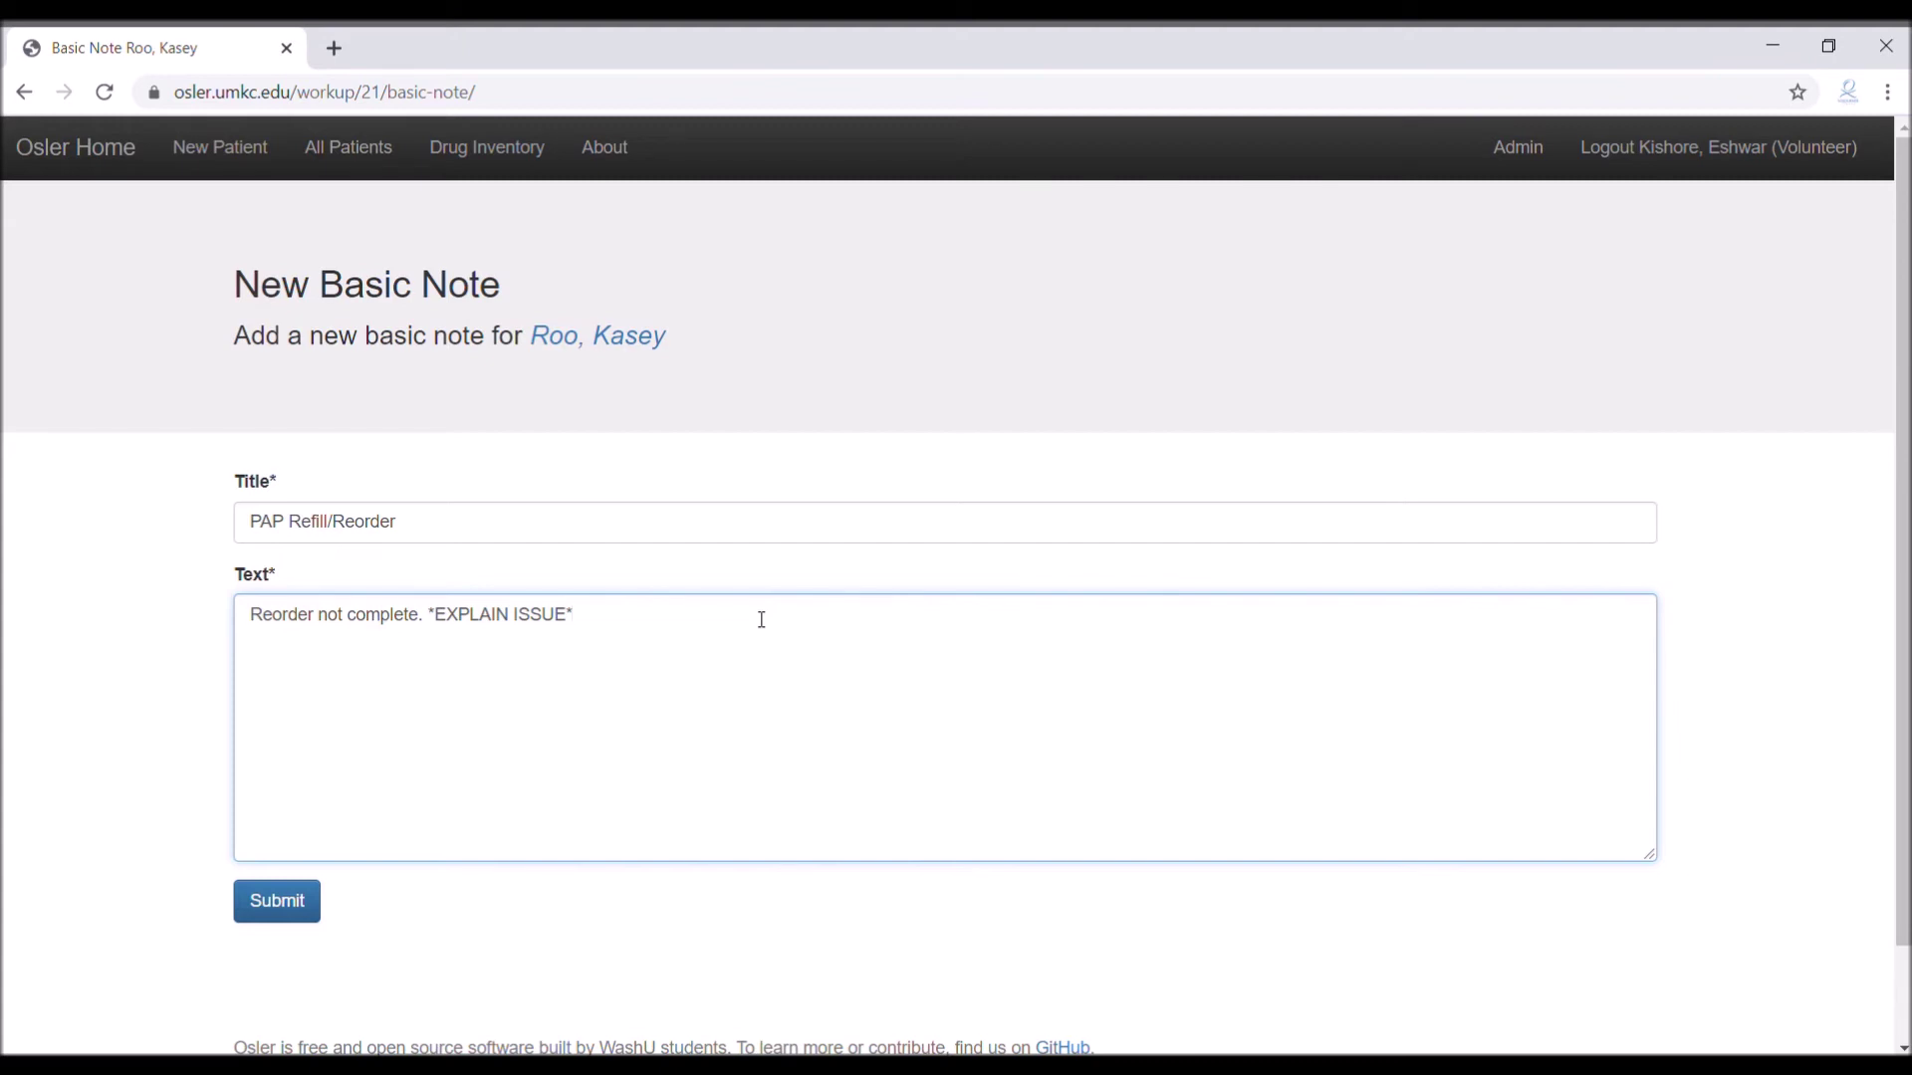
key("ctrl+a")
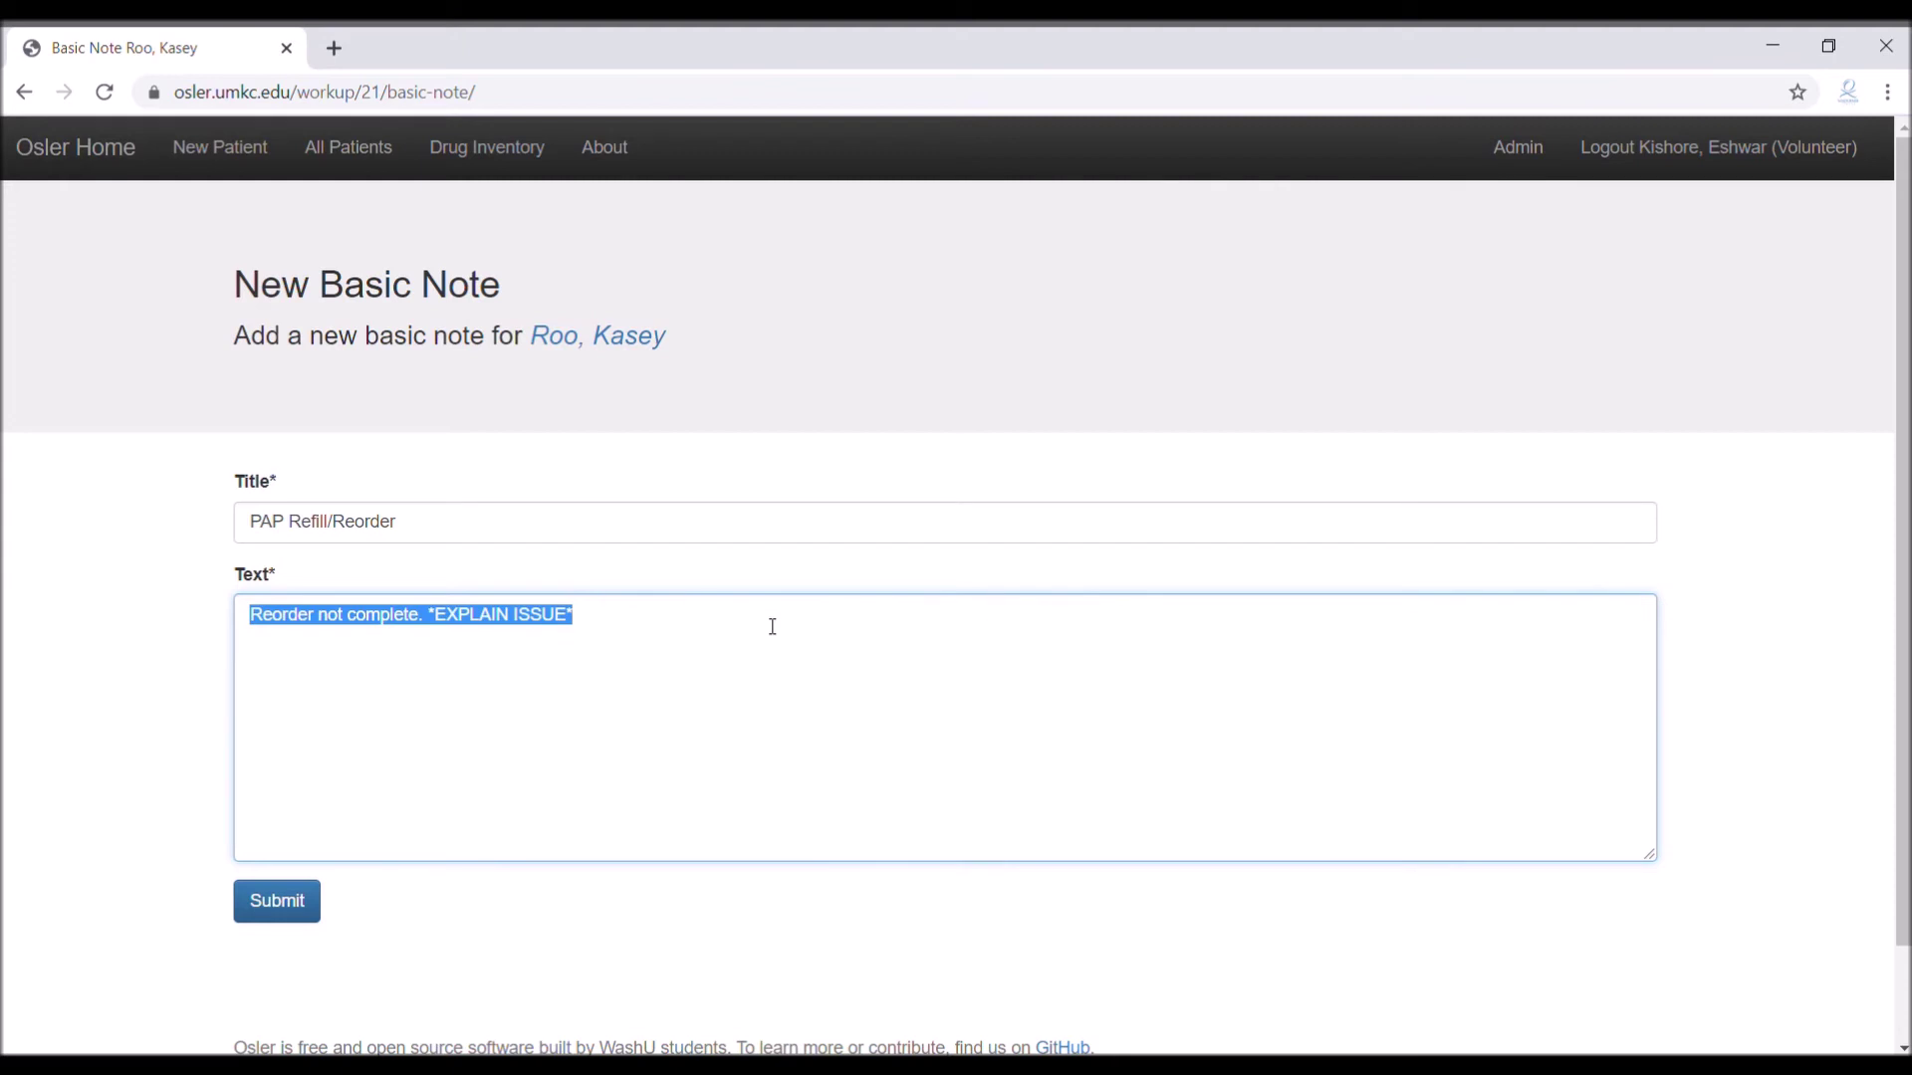
type("3")
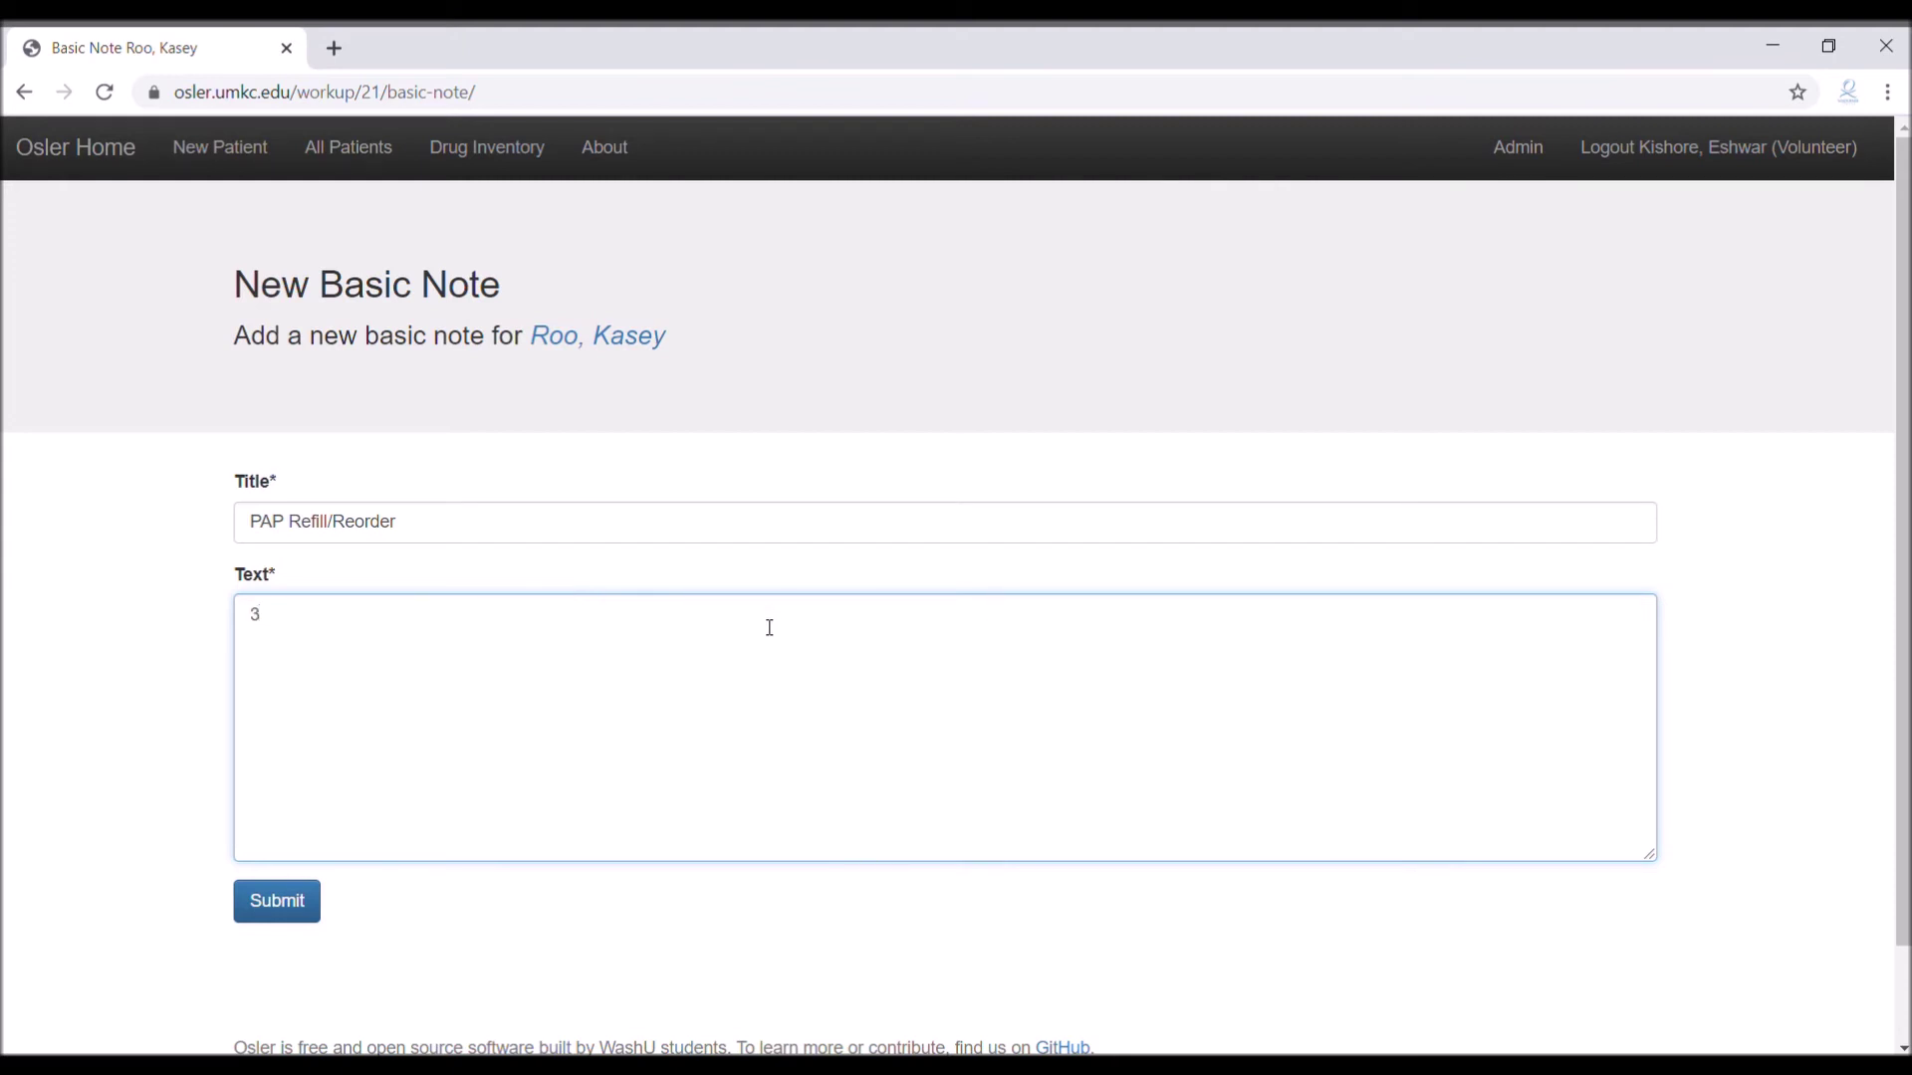
type(" refills ordered by new form")
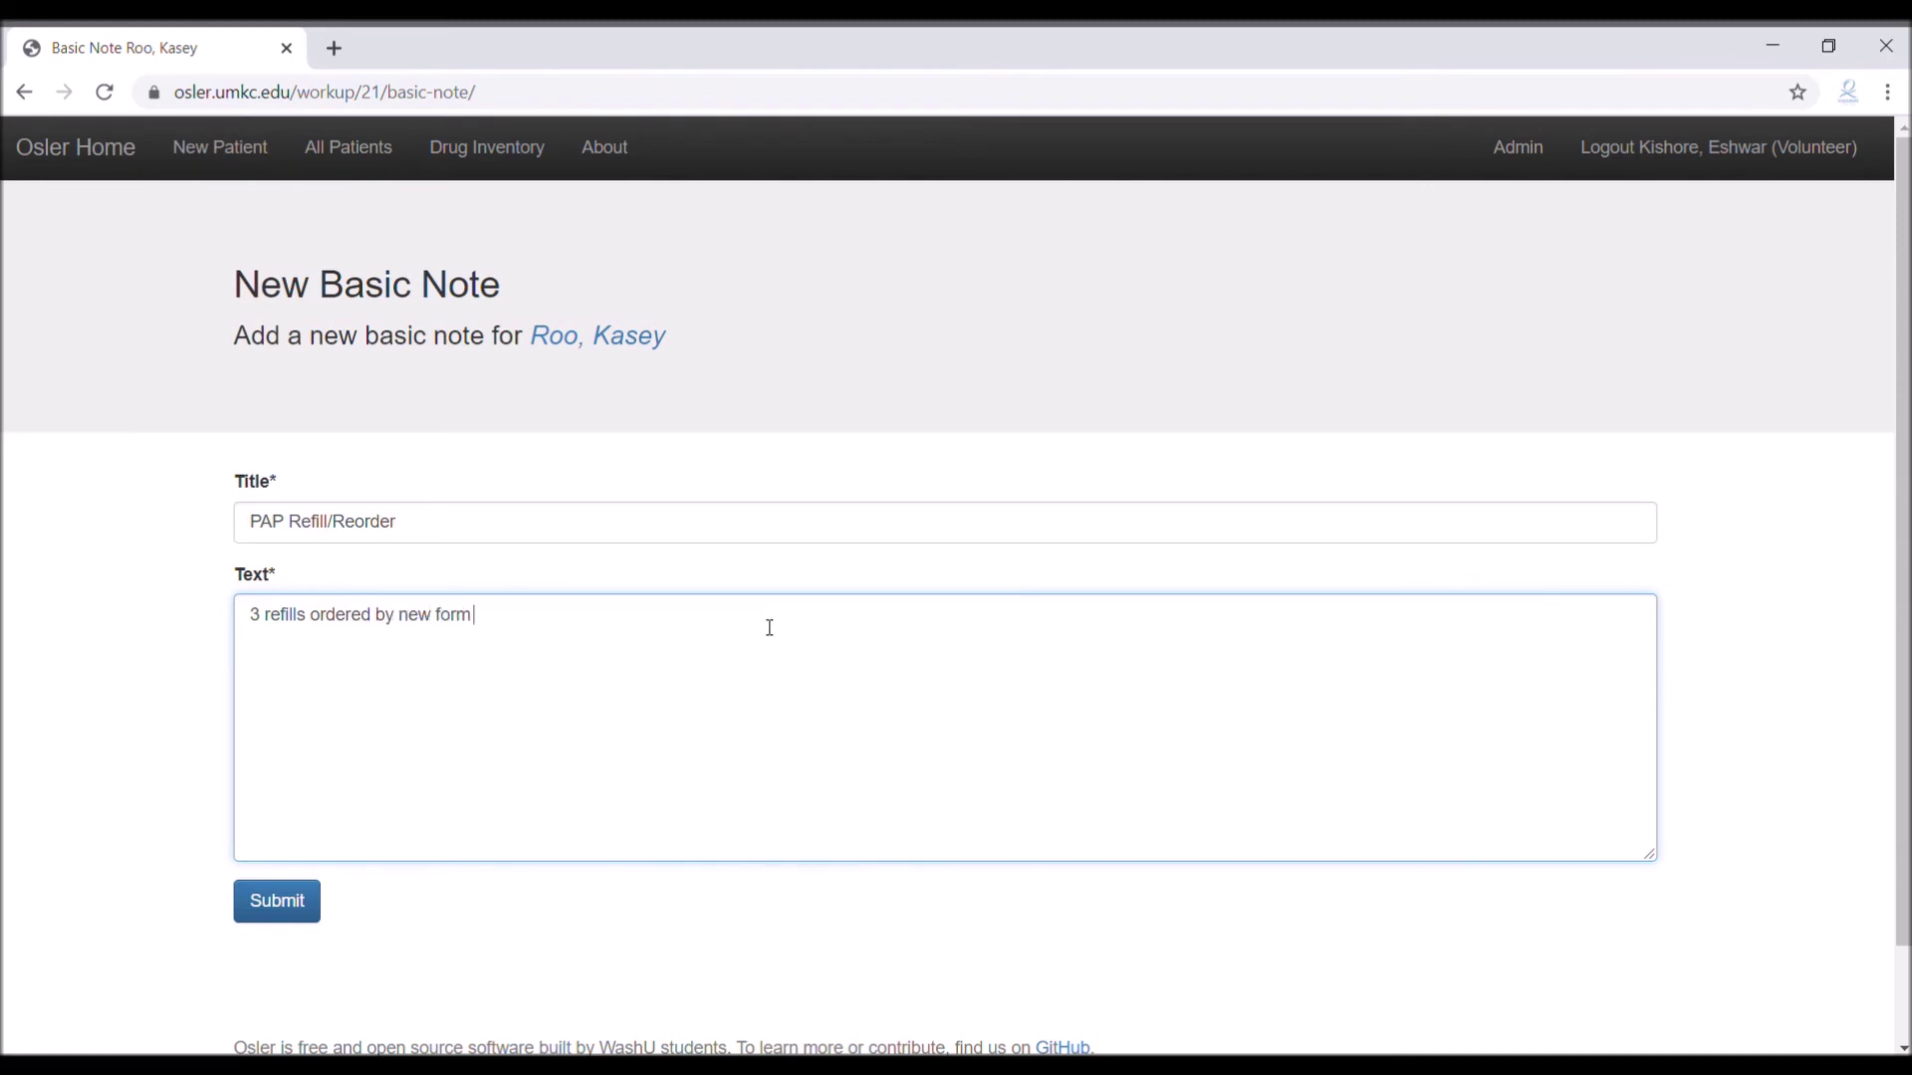
type(" (Asmanex)")
Retitle the note 'PAP New Patient Order'
key("shift+Tab")
key("End")
key("BackSpace")
key("BackSpace")
key("BackSpace")
key("BackSpace")
key("BackSpace")
key("BackSpace")
key("BackSpace")
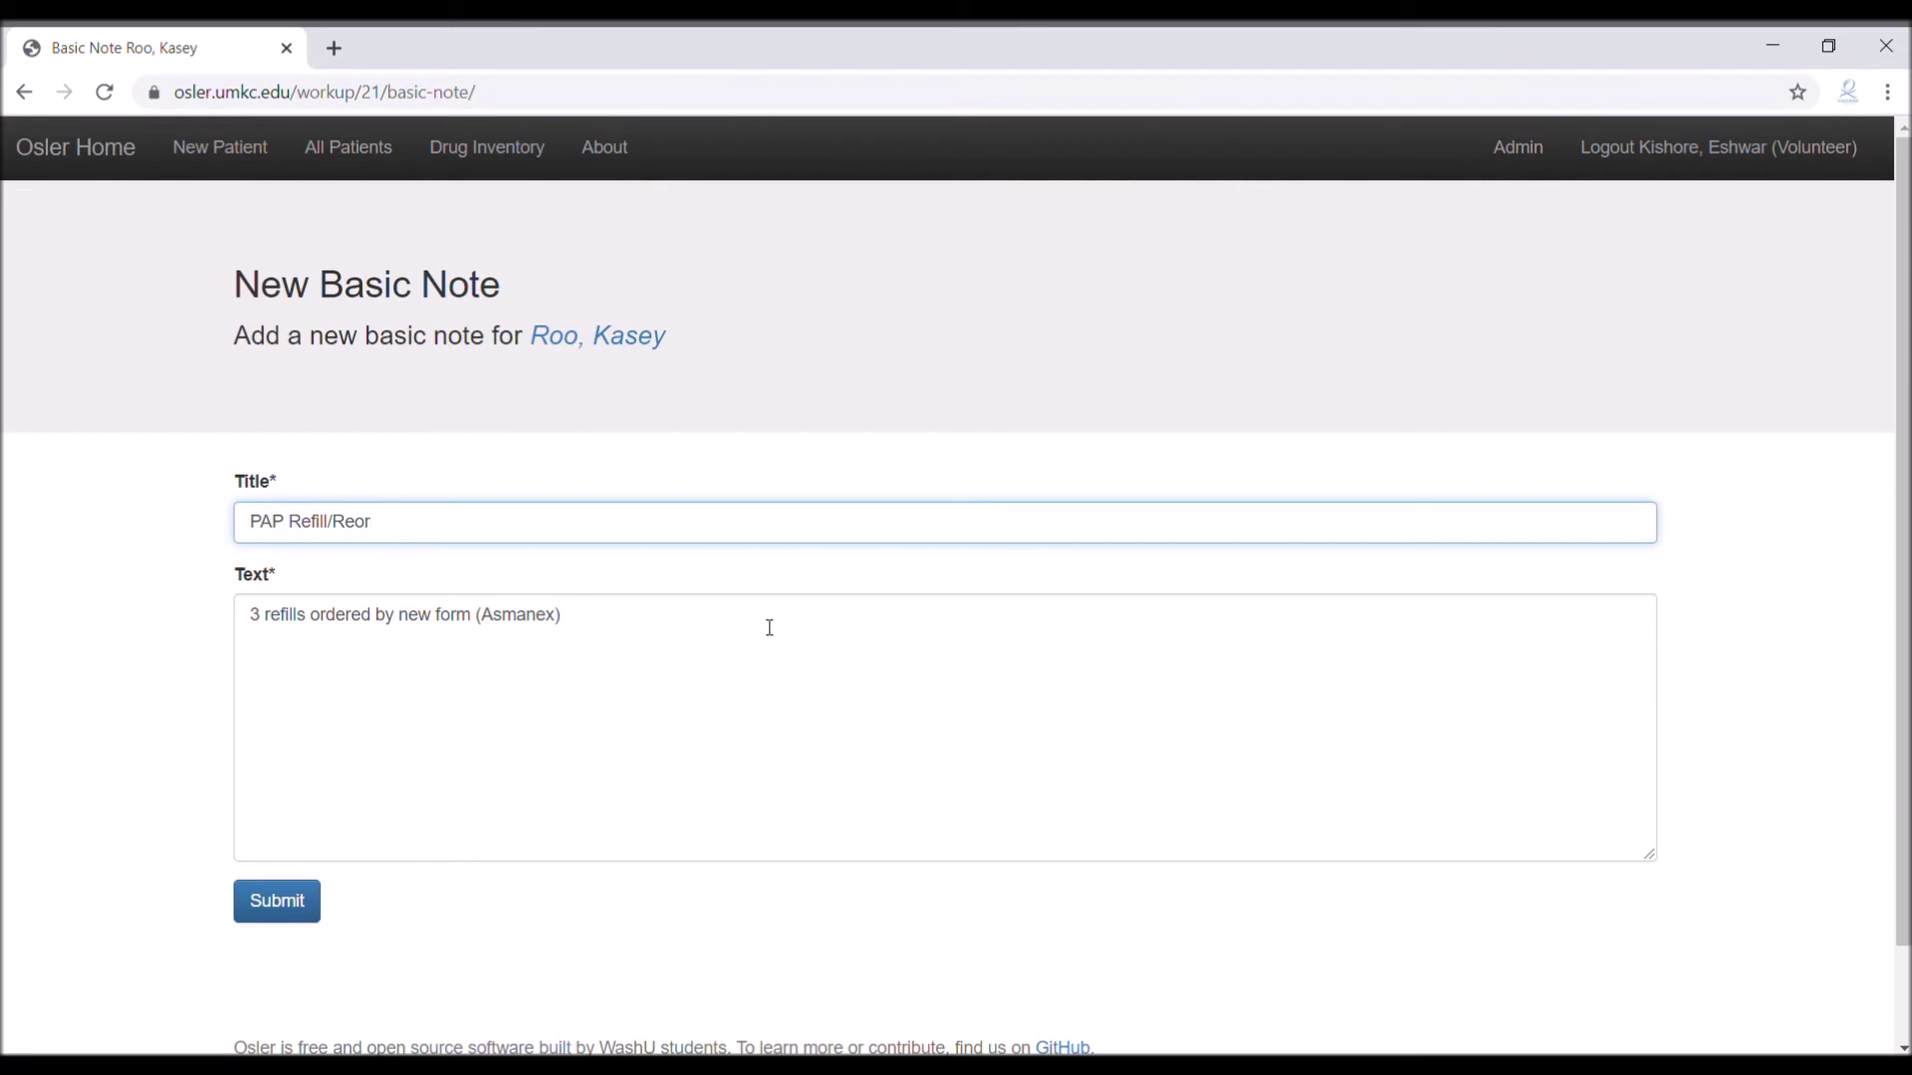
key("BackSpace")
key("BackSpace")
key("BackSpace")
key("BackSpace")
key("BackSpace")
key("BackSpace")
type("New Patient Order")
left_click(769, 627)
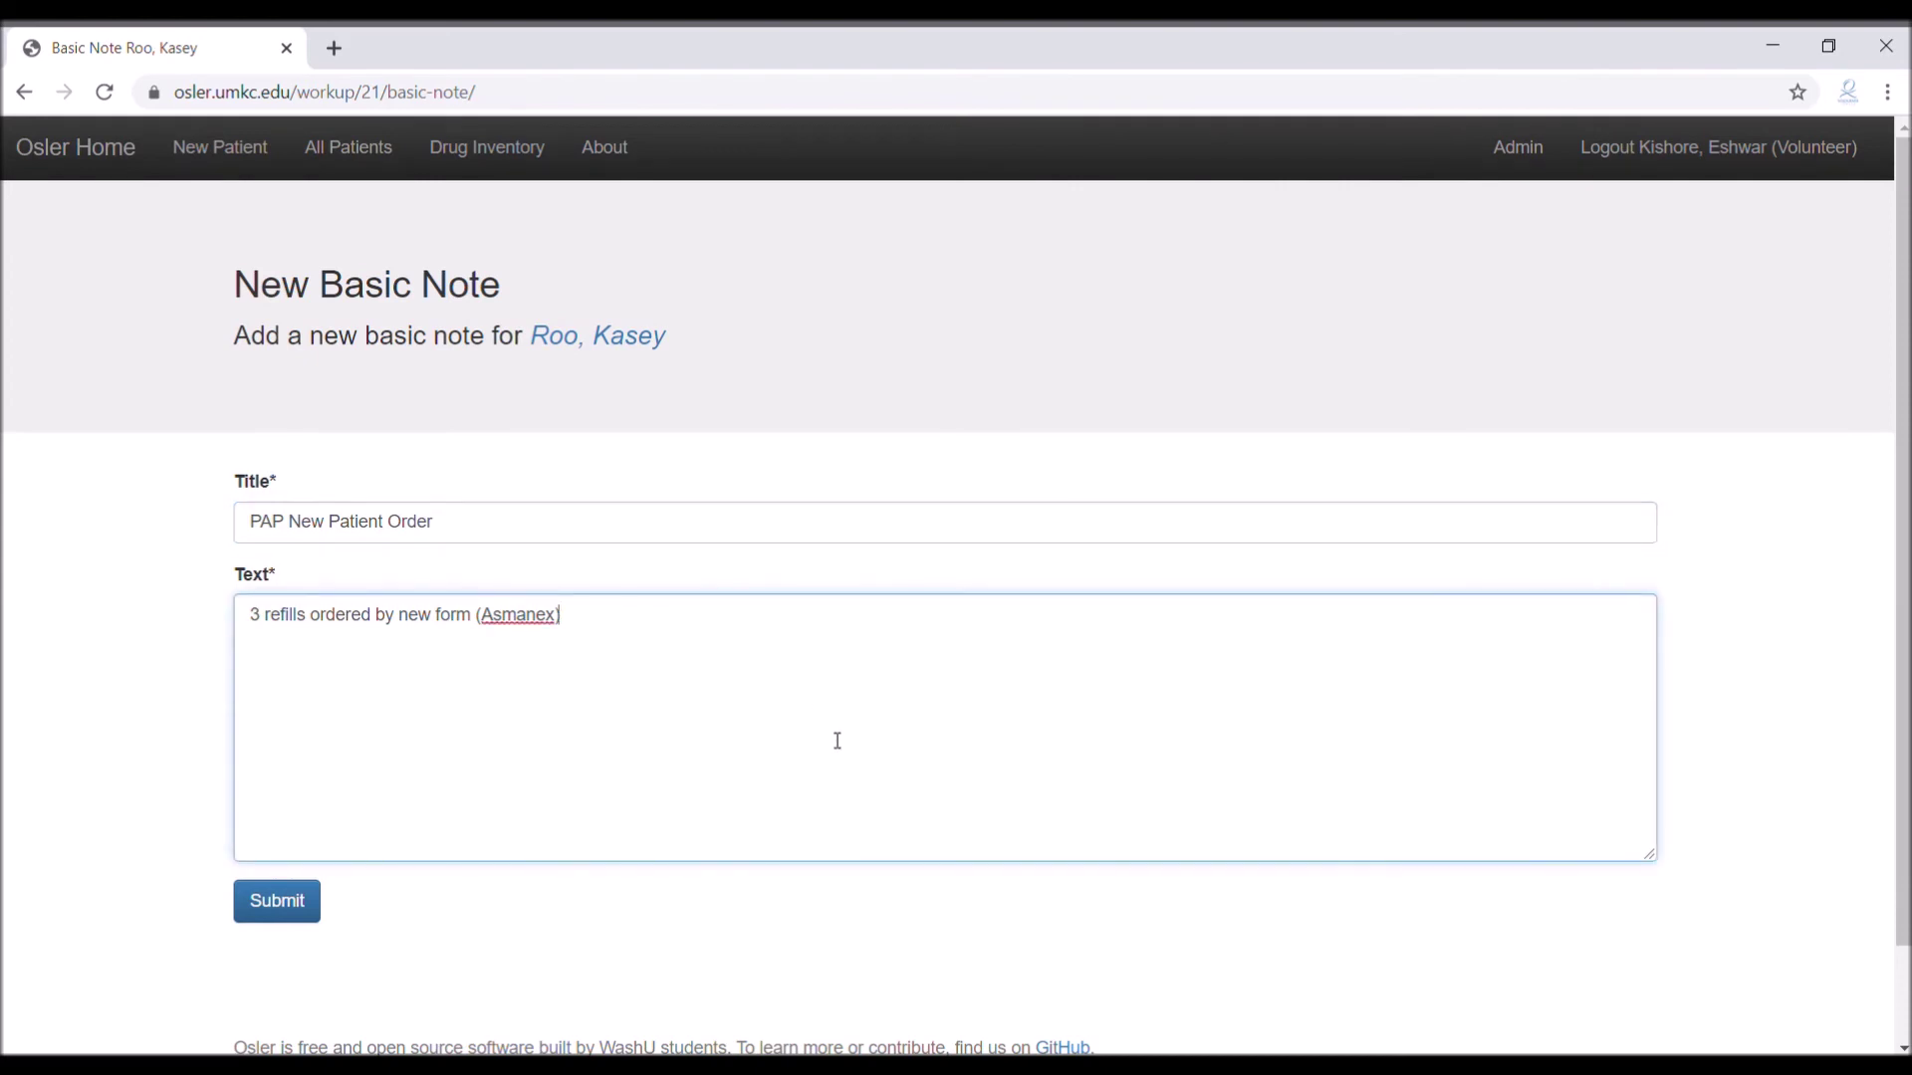
Draft the note text as 'Refills #2 and #3 returned to dispensary (Asmanex)'
left_click_drag(721, 688, 209, 633)
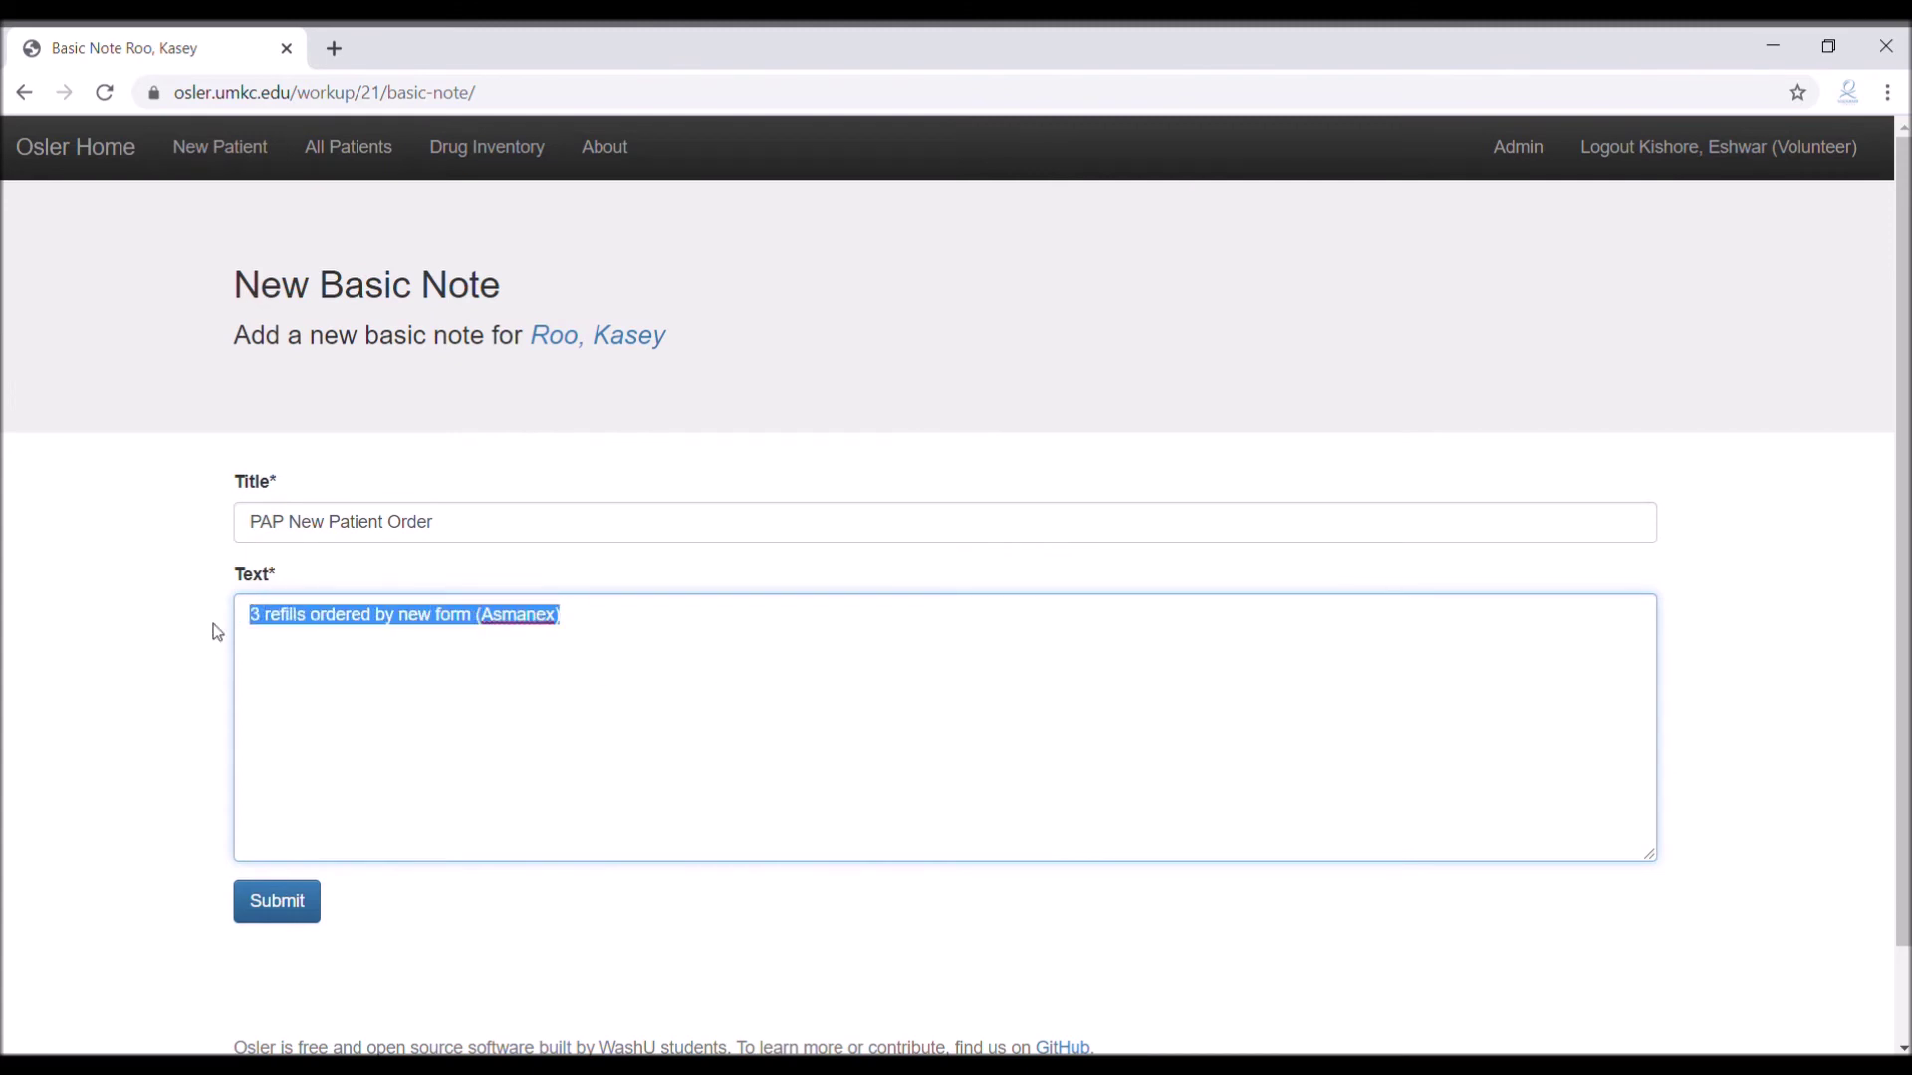
type("Refills")
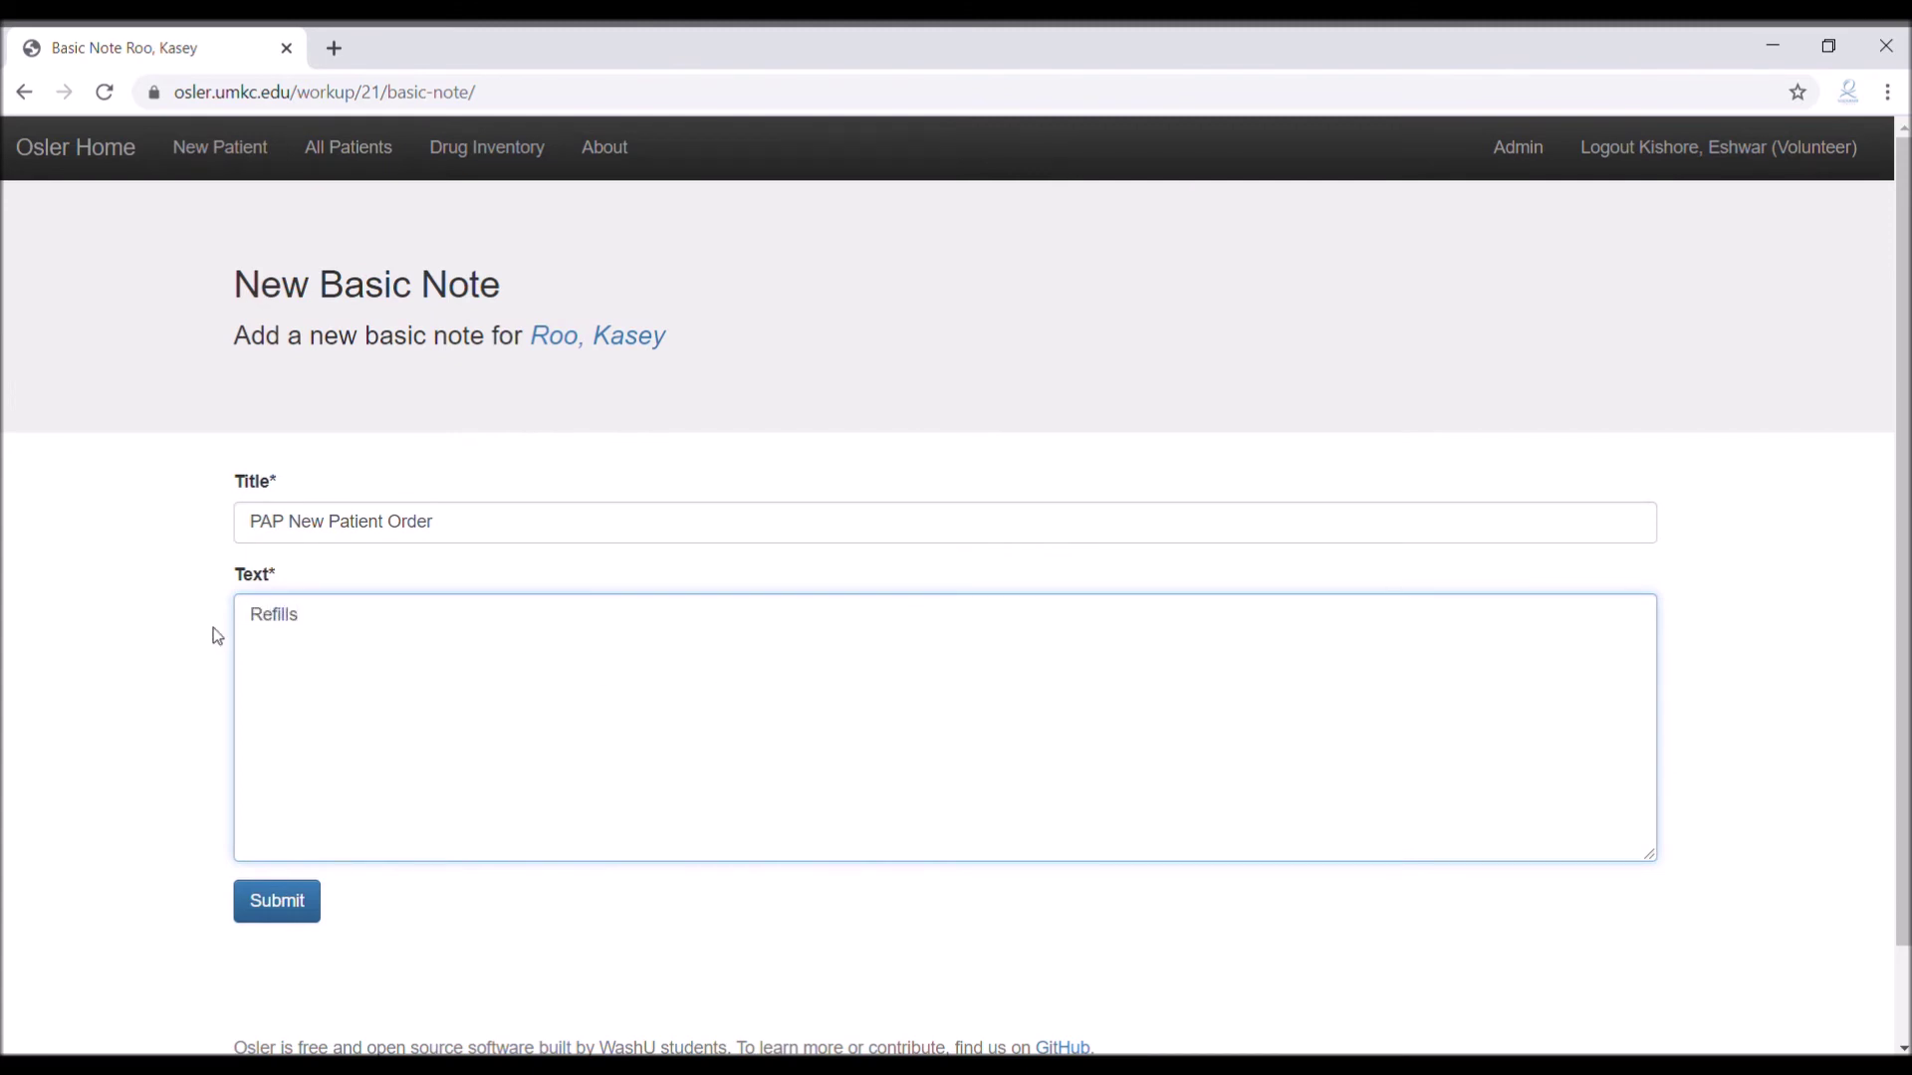
type(" #2 and #3 returned to cispensary (")
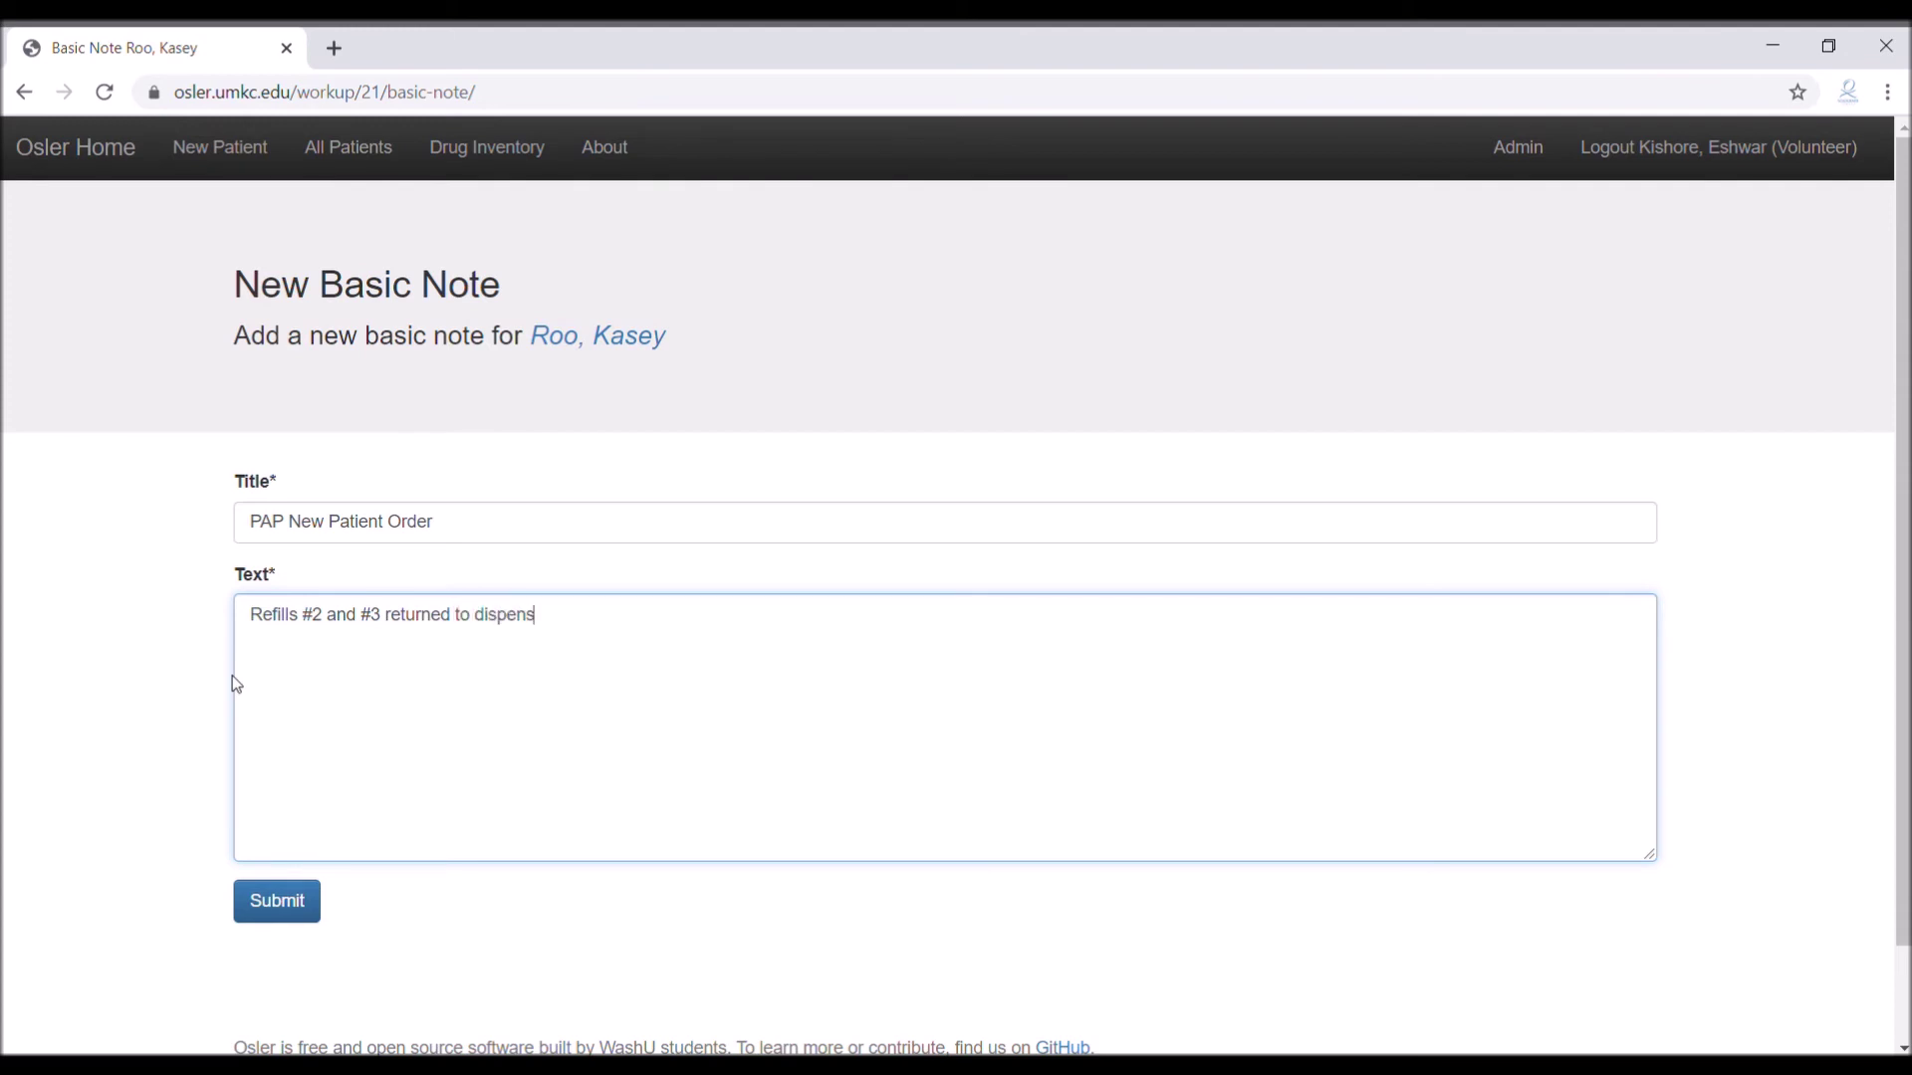
type("manex)")
Replace the text with 'Proventil, Dulera were given from dispensary' and submit the note
left_click_drag(691, 648, 219, 655)
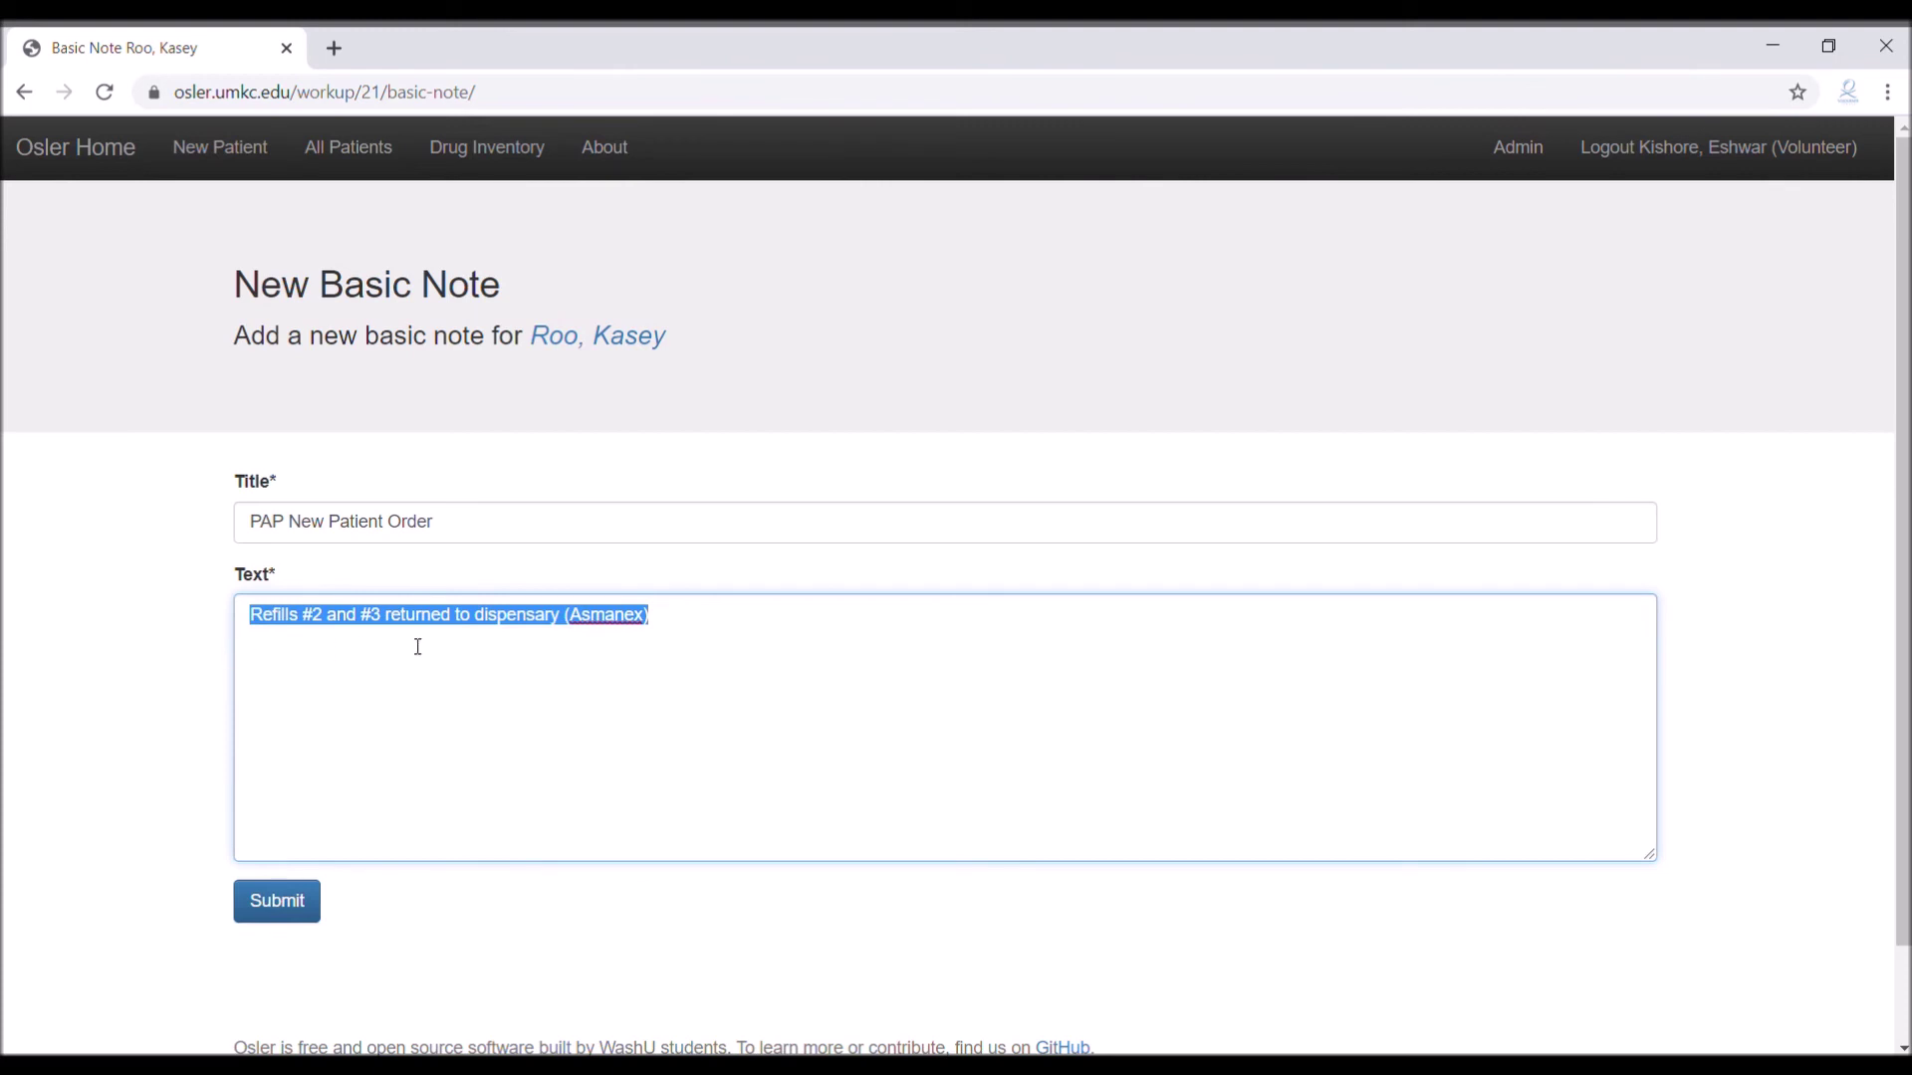
type("Prove")
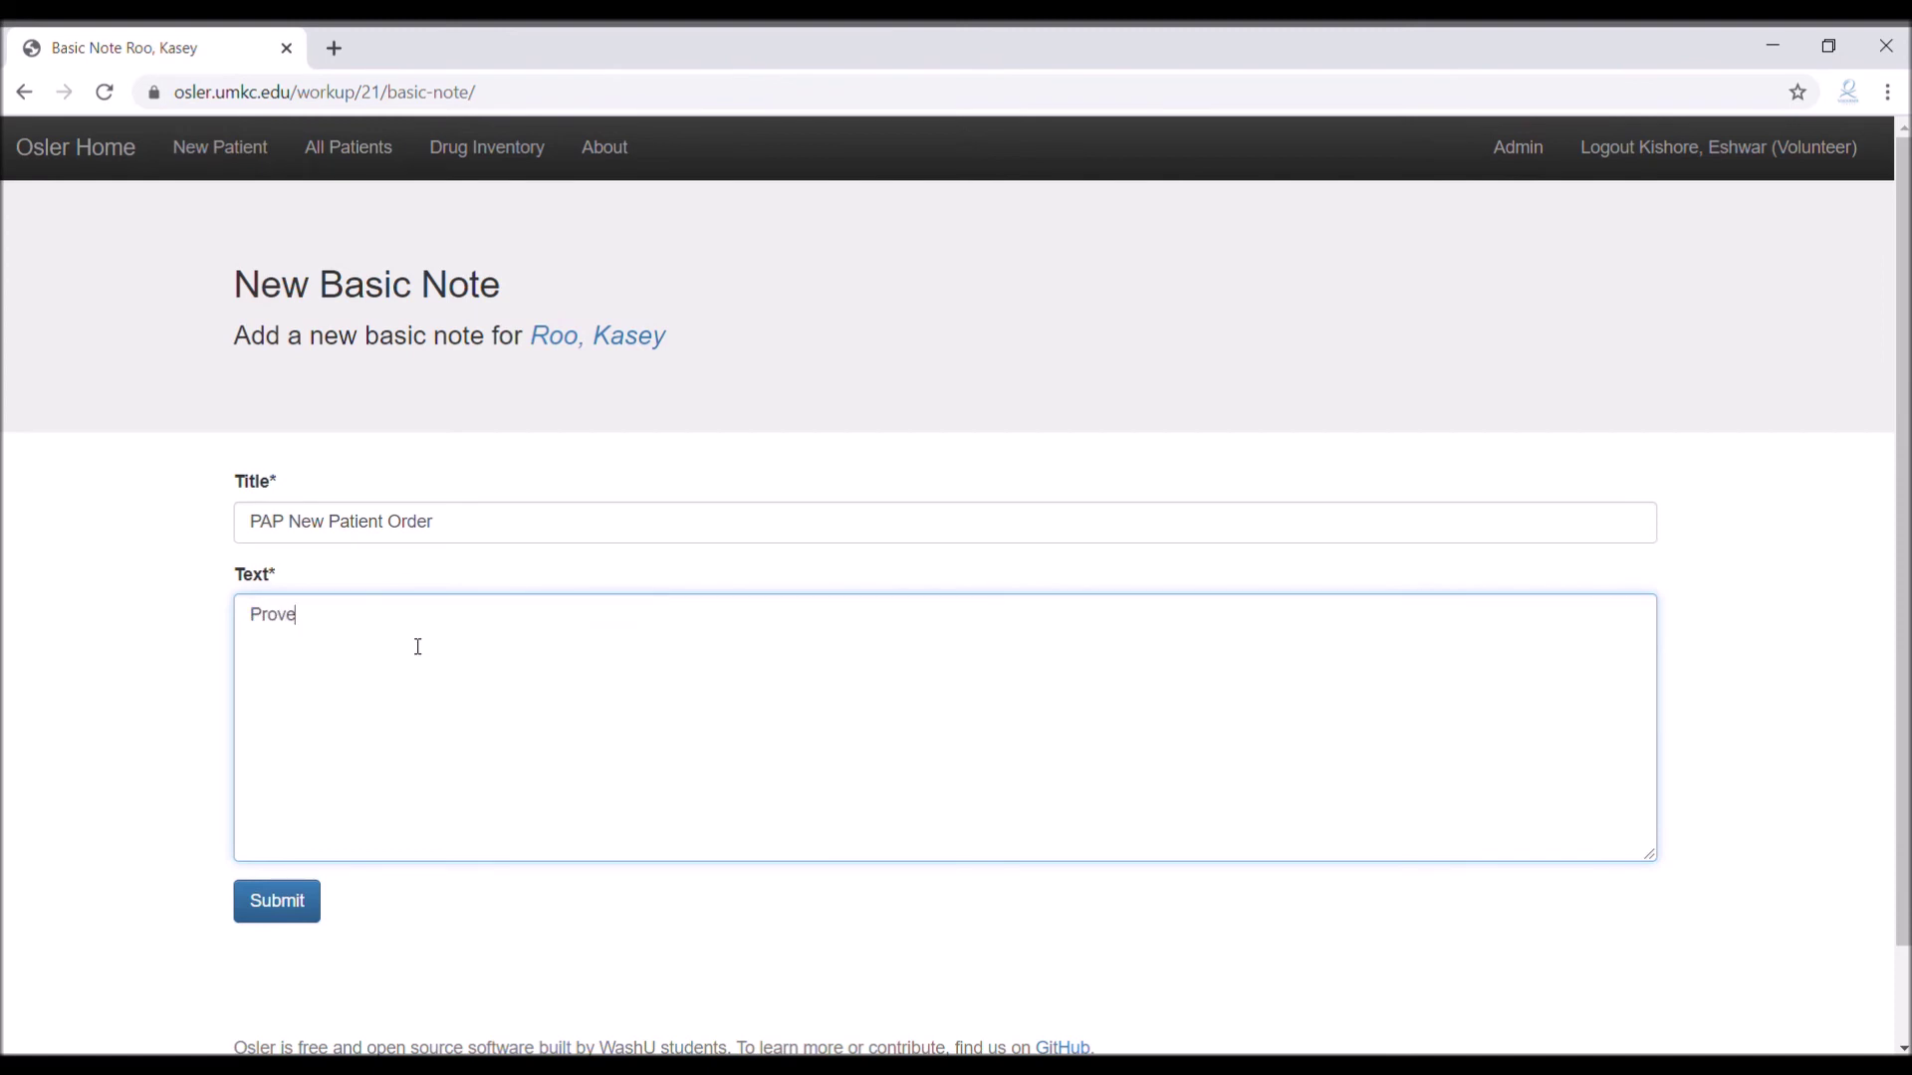
type("ntil, Dulera were given fro")
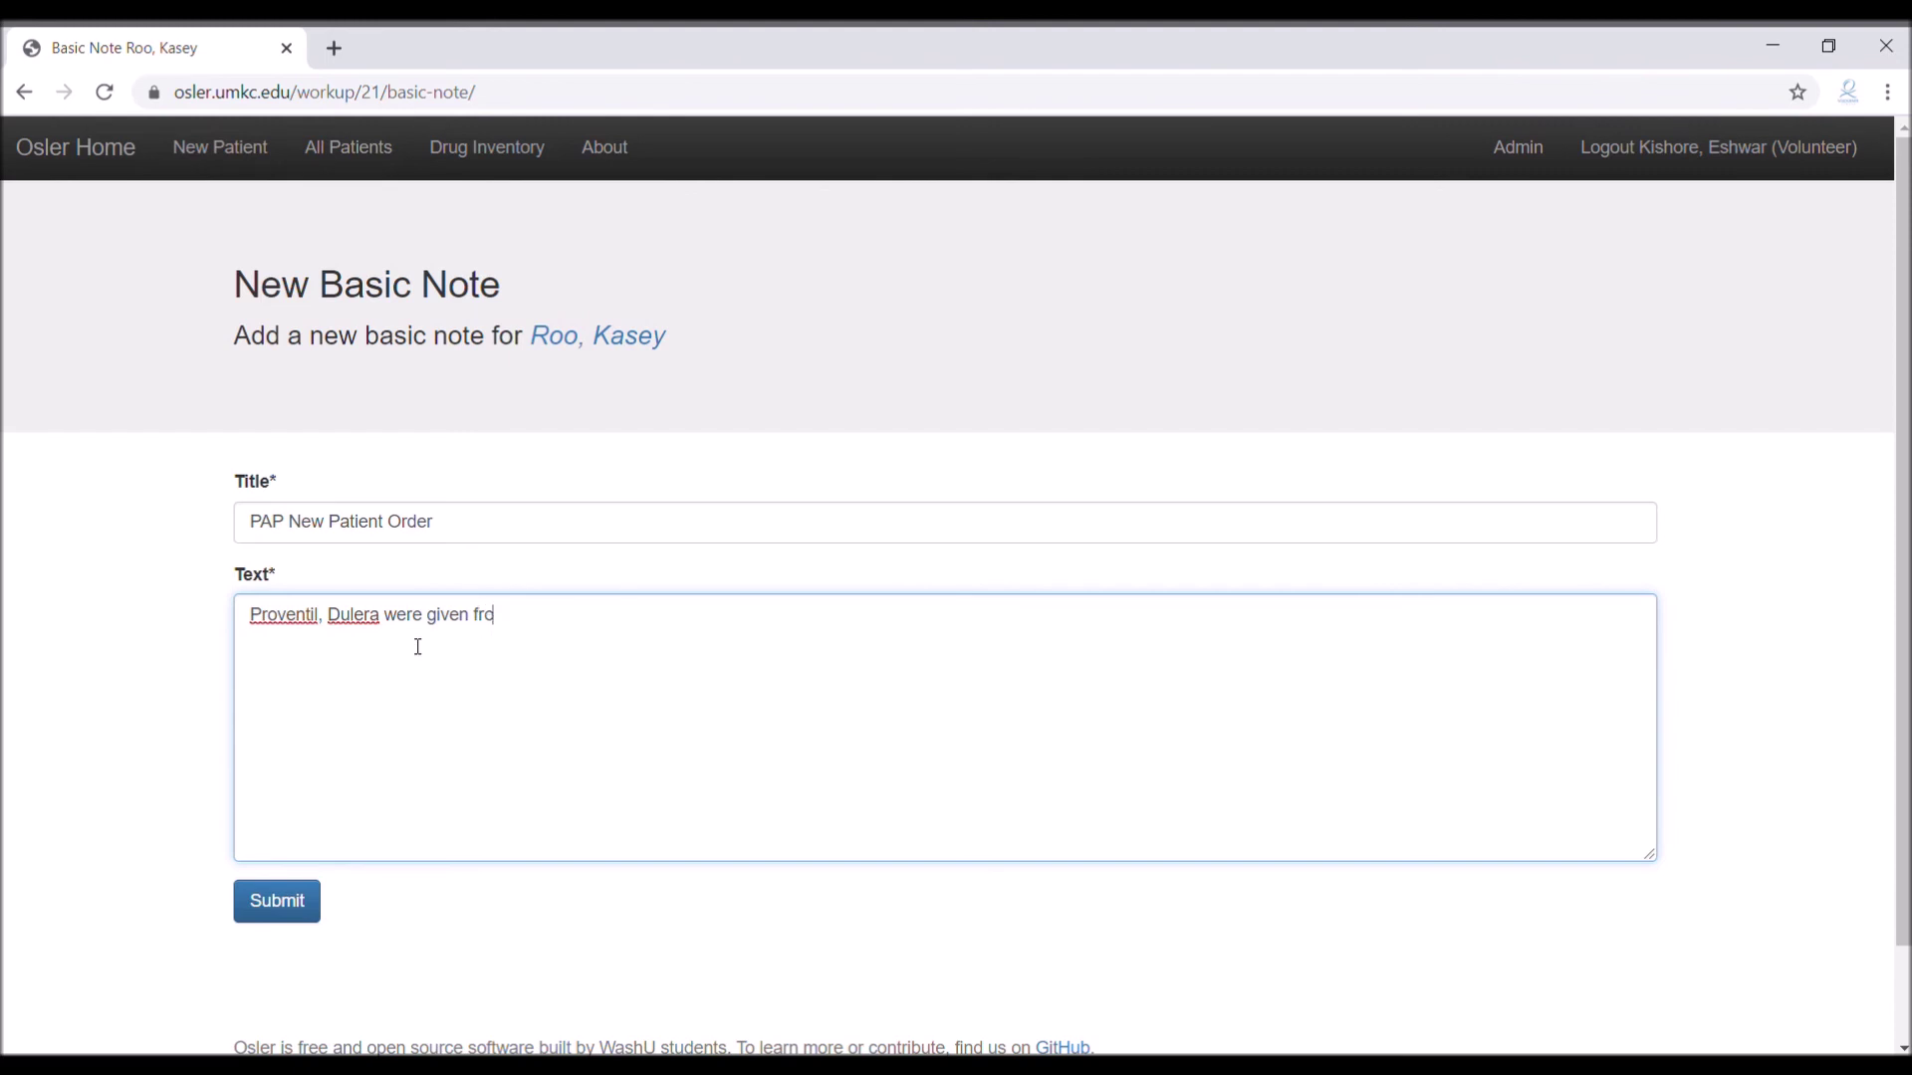
type("m dispensary")
left_click(307, 903)
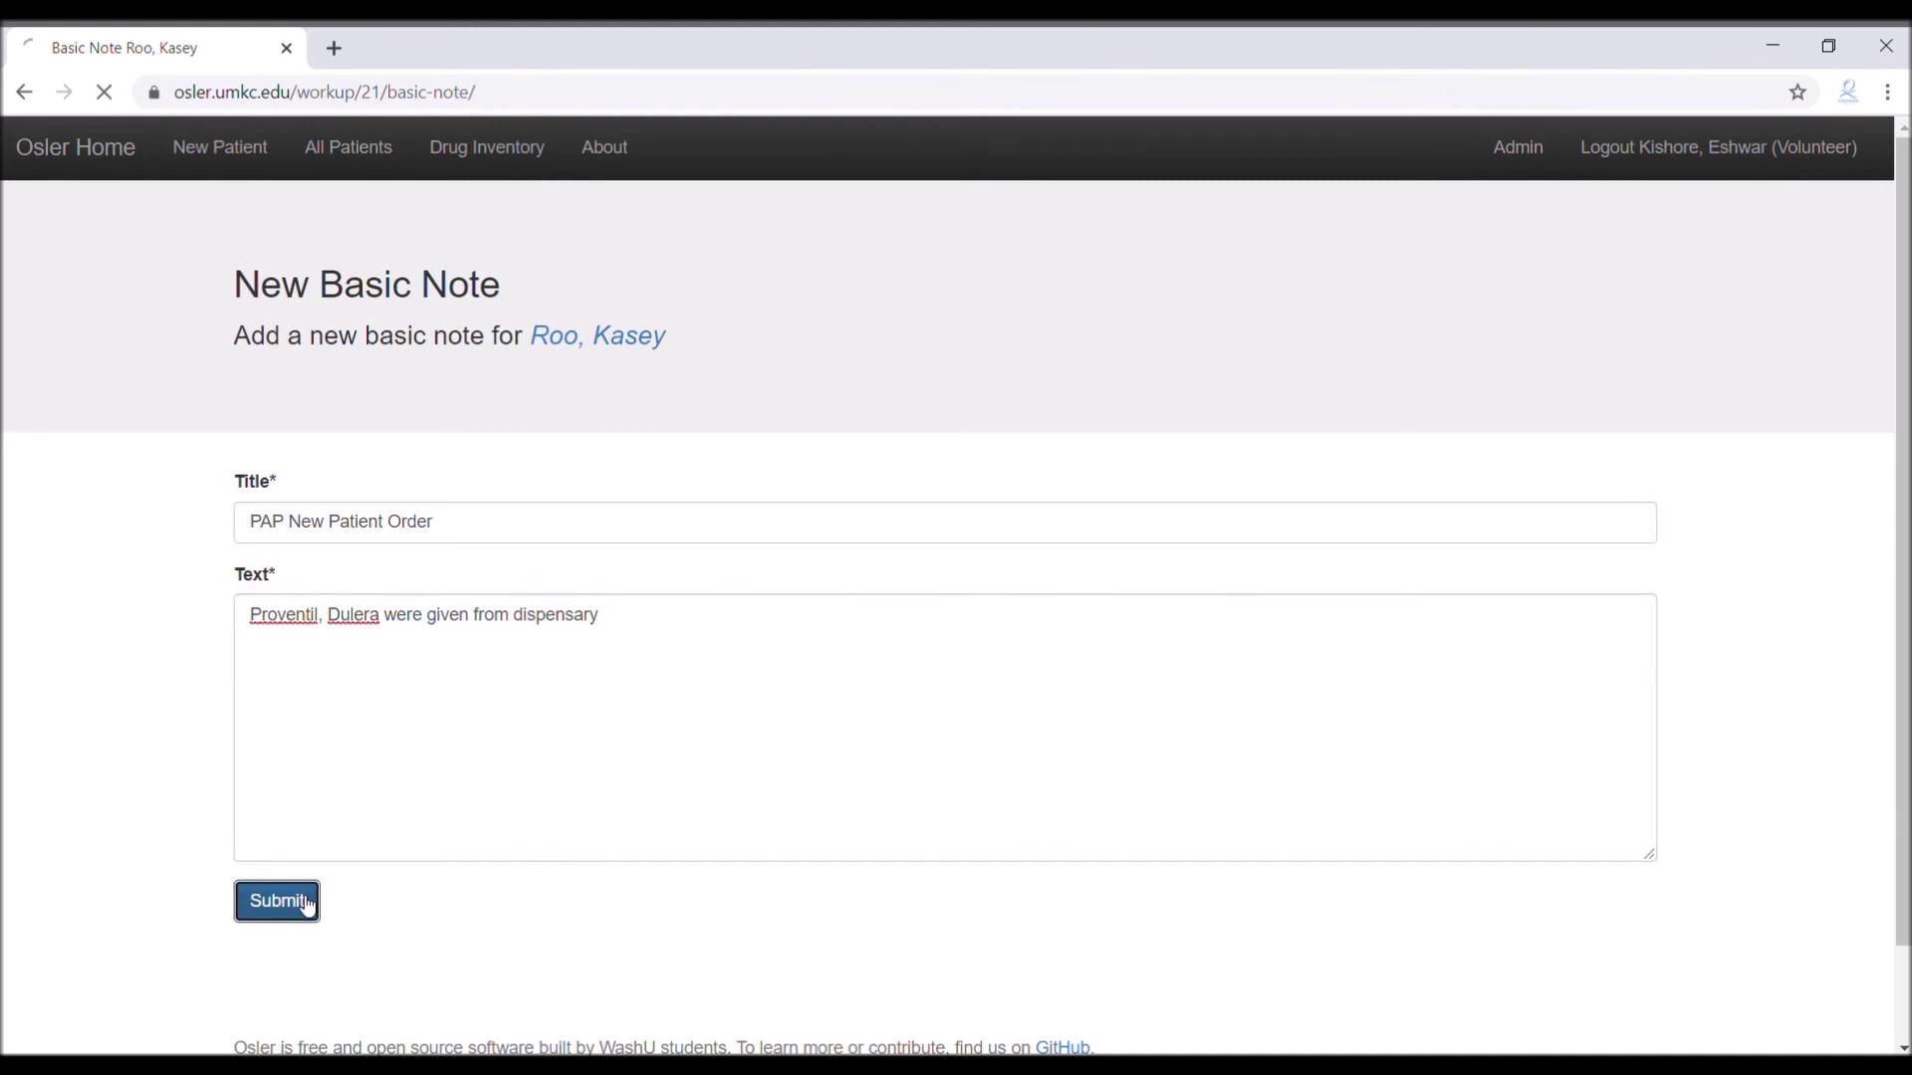
Expand Basic Notes (4), open the PAP New Patient Order entry, then go back to Patient Details
scroll(777, 460, "down", 5)
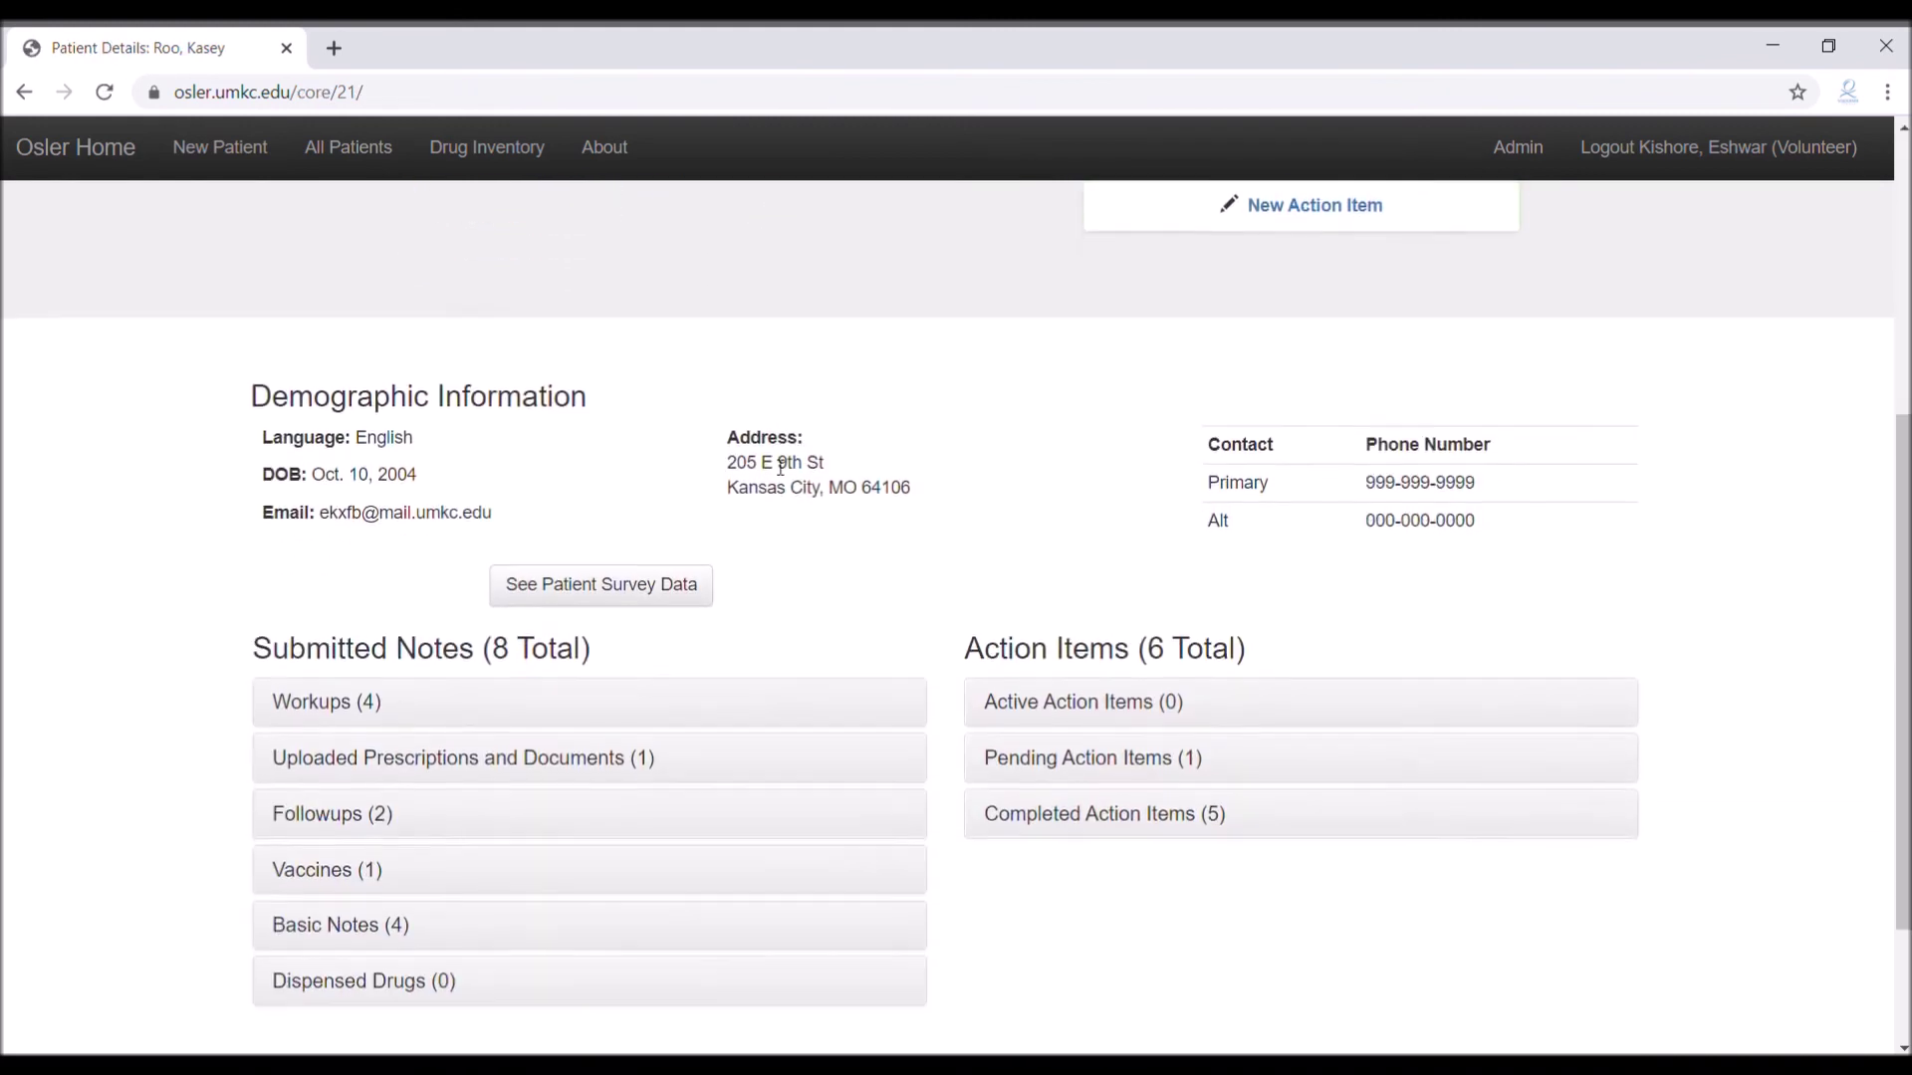
scroll(781, 464, "down", 2)
left_click(376, 732)
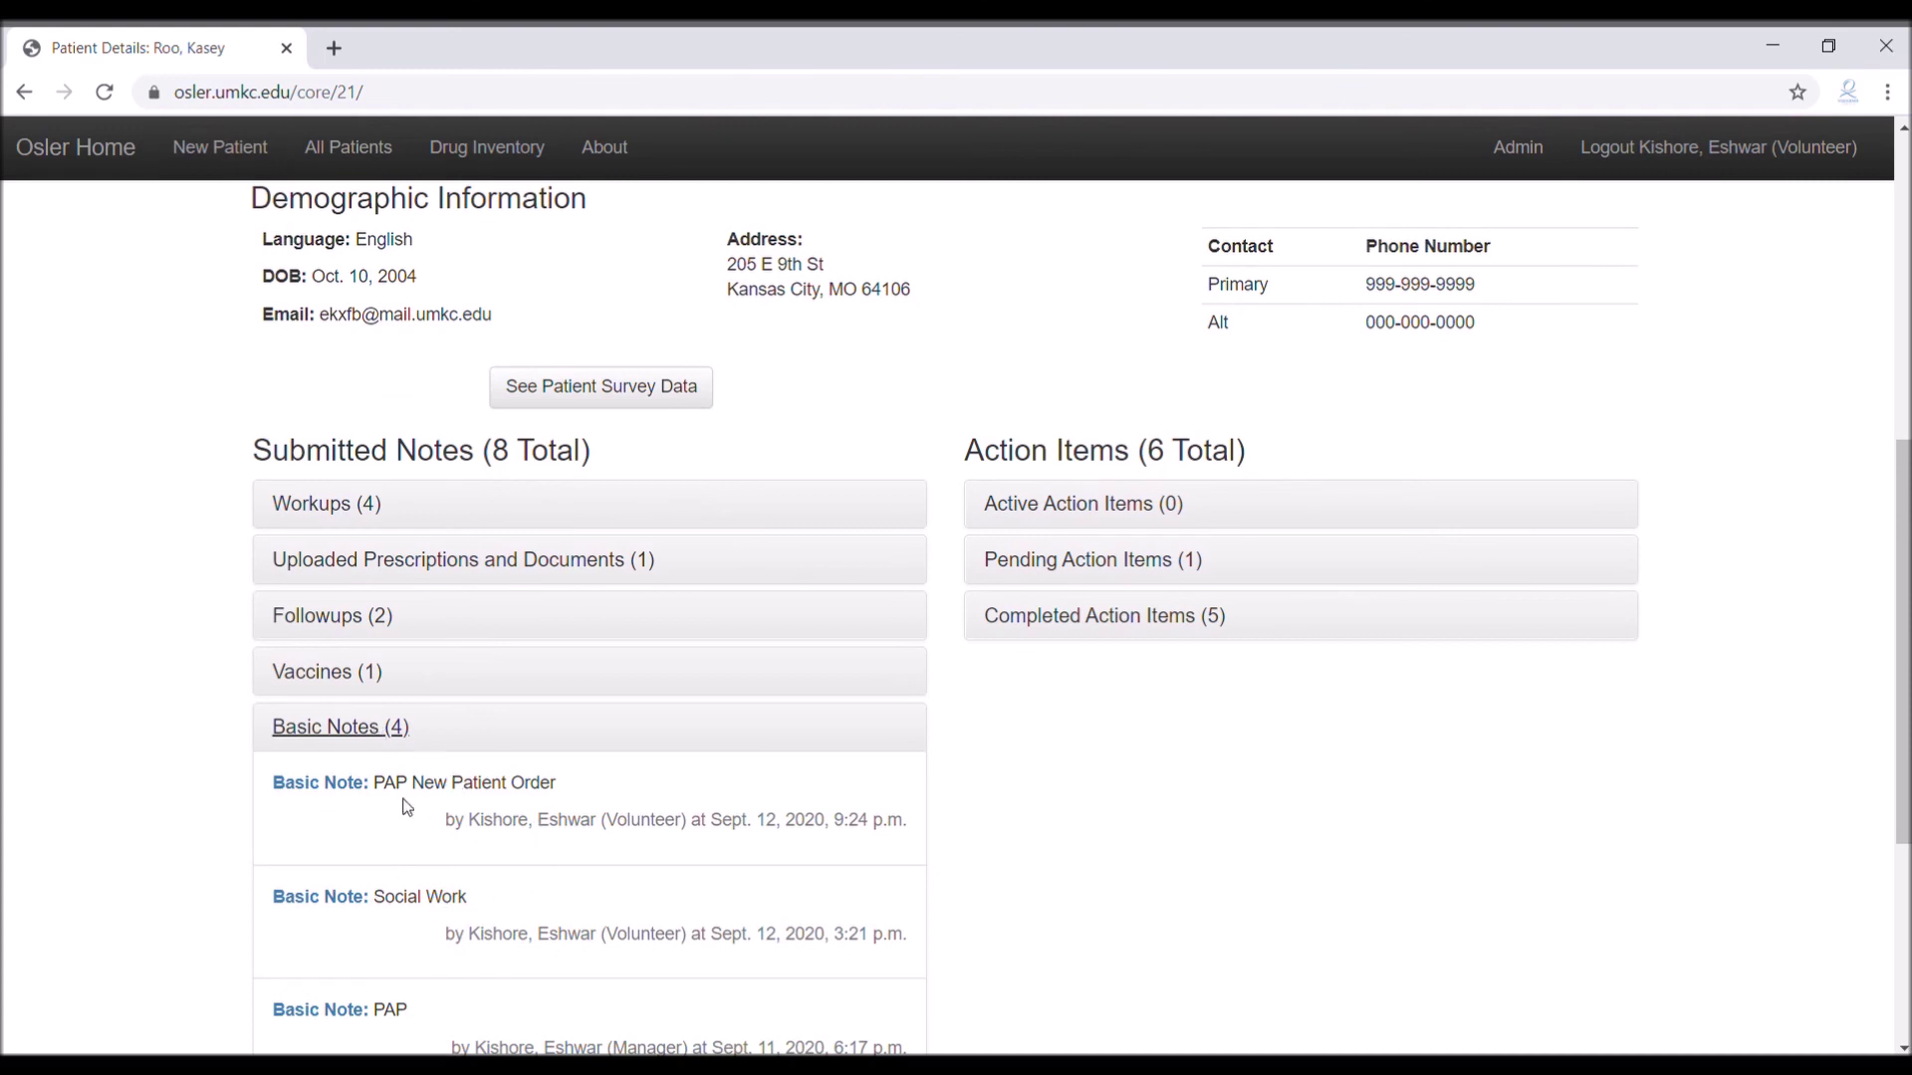
scroll(508, 811, "down", 1)
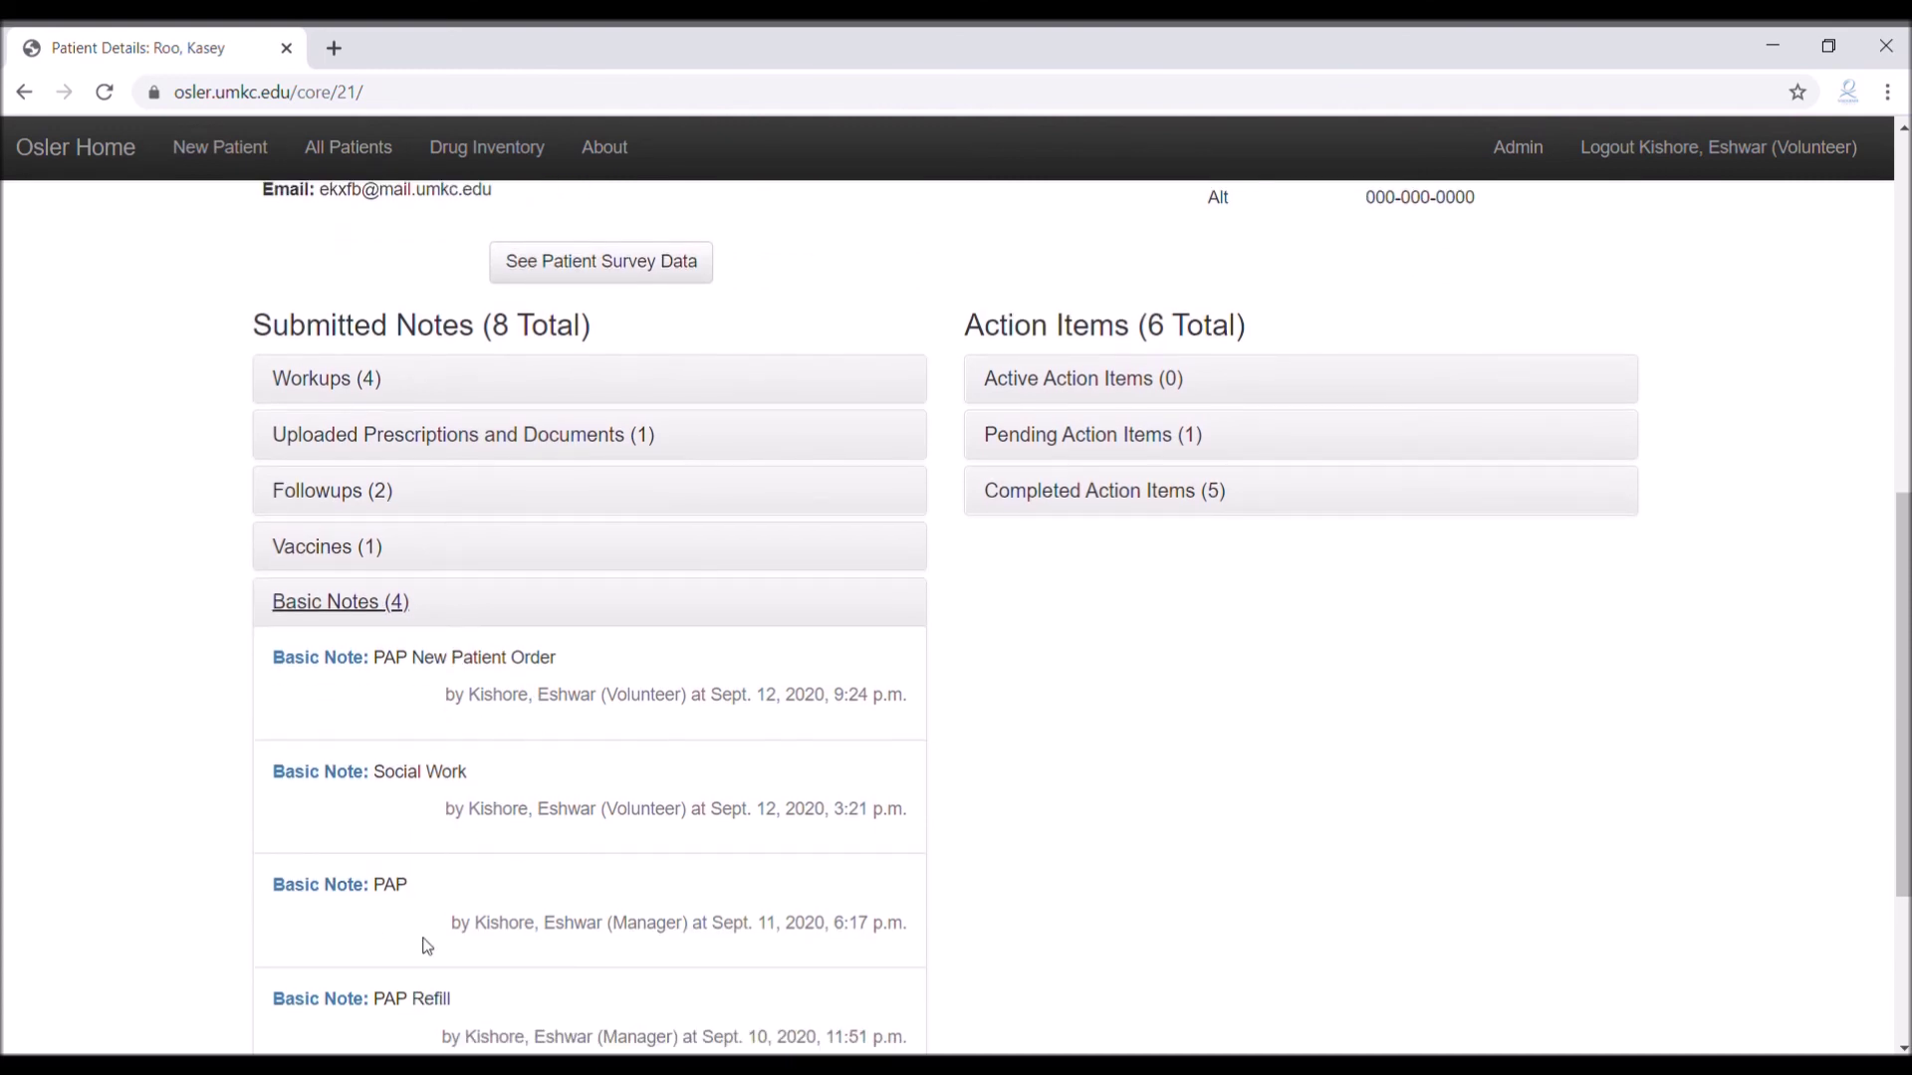
left_click(319, 658)
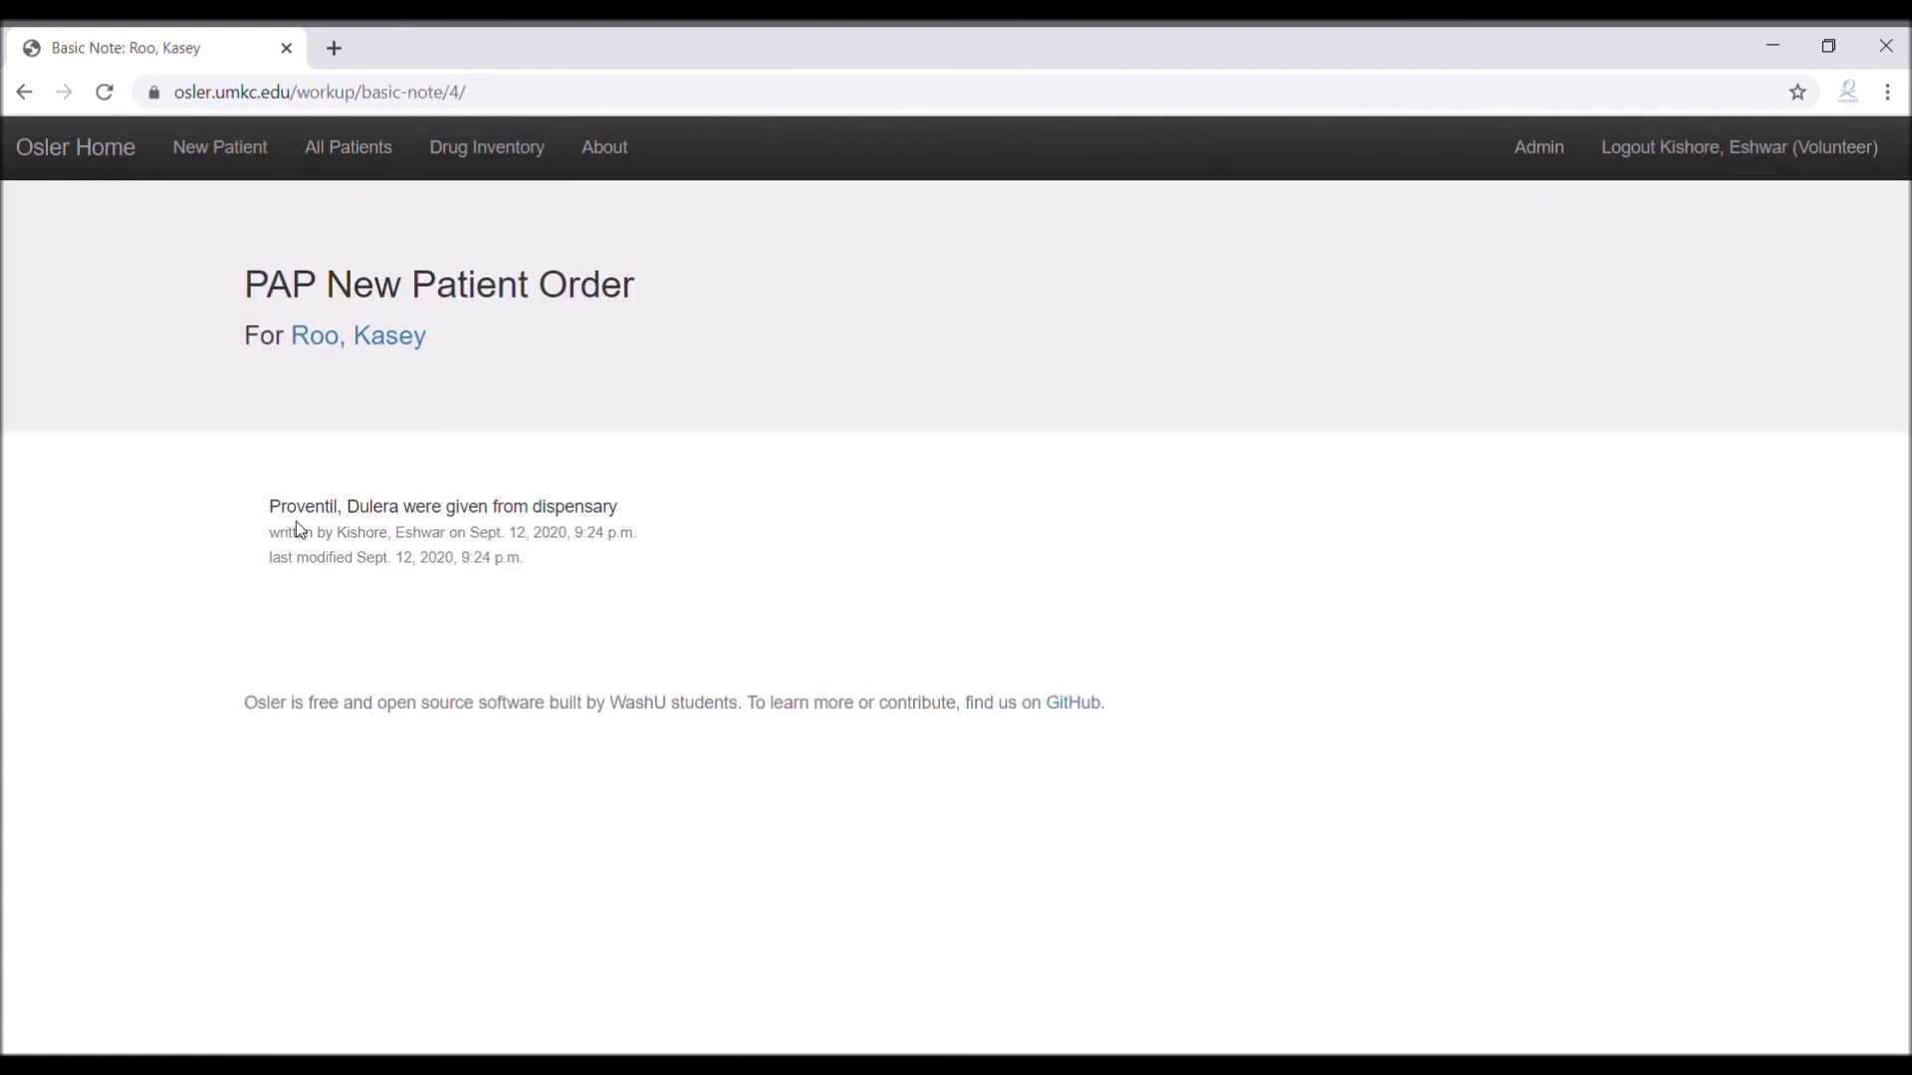
left_click(24, 92)
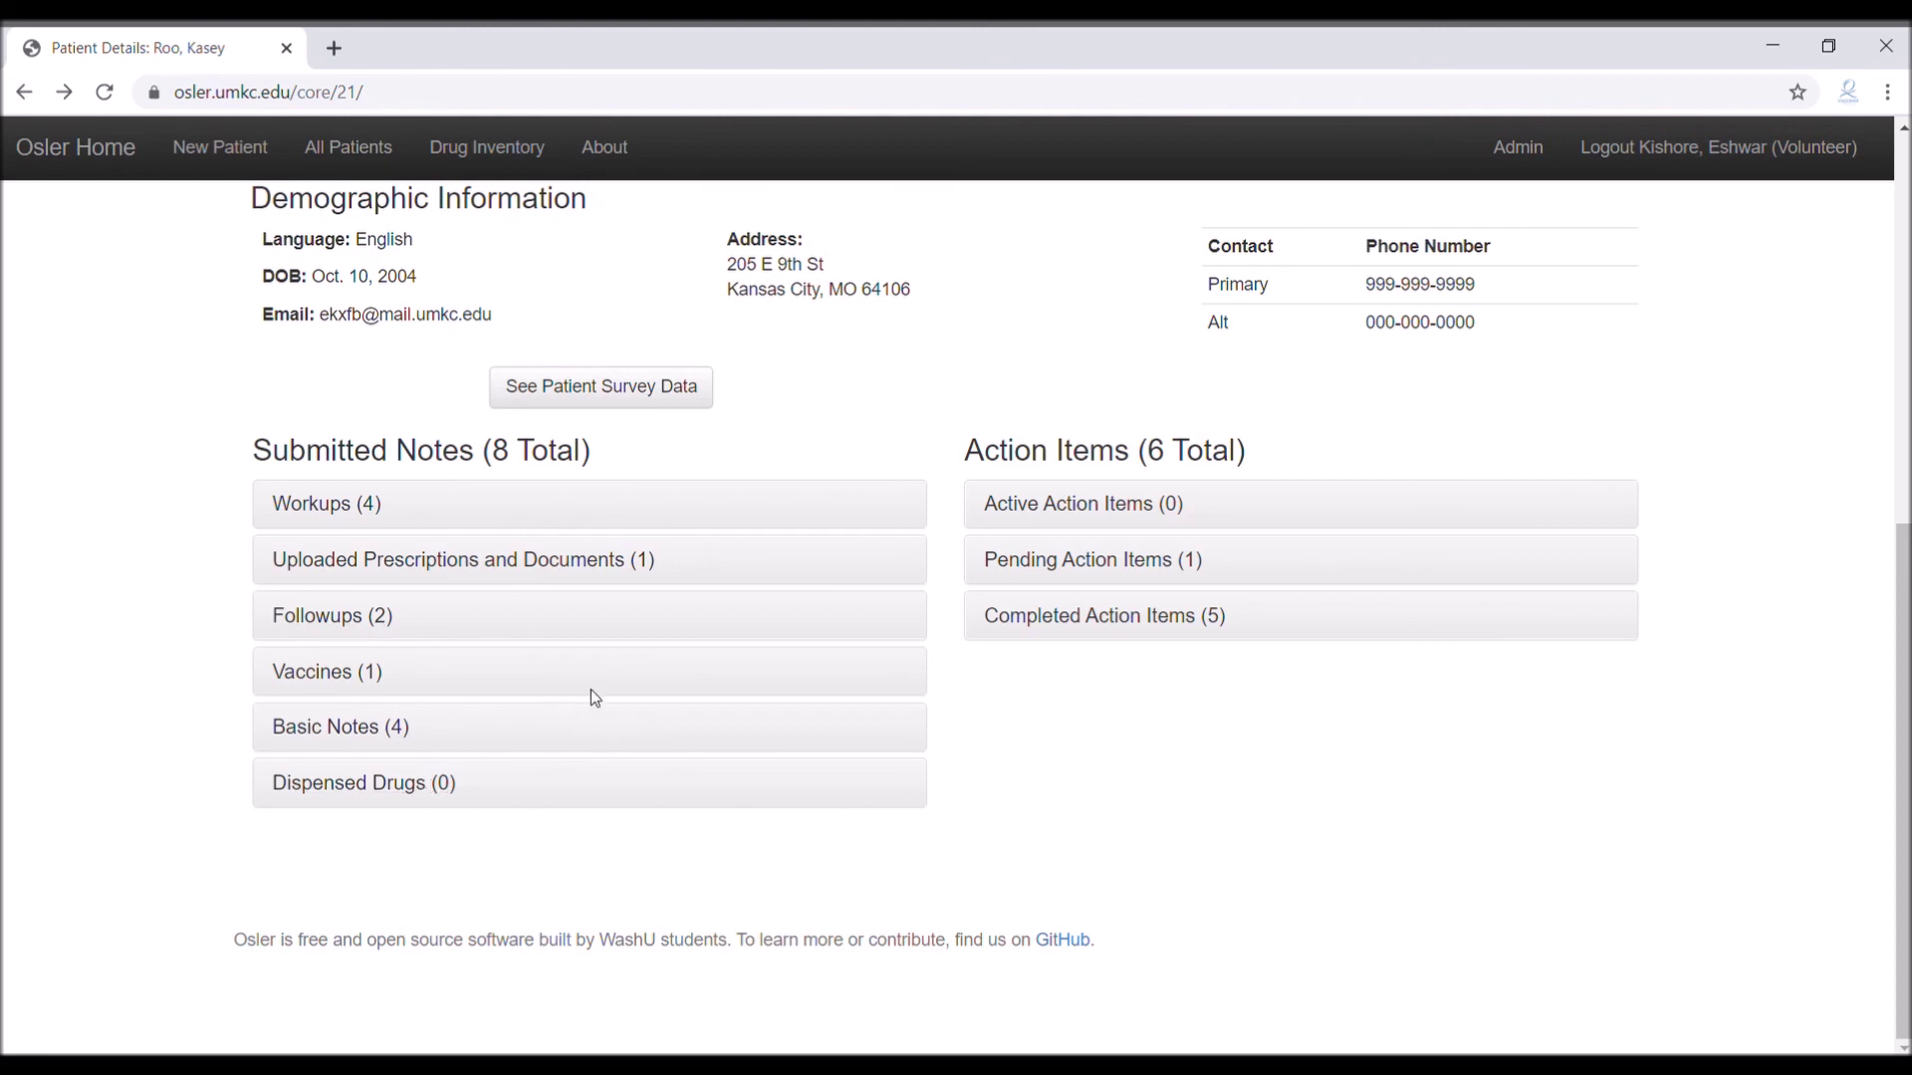
Expand Completed Action Items (5) on the patient page and review the listed items
scroll(1149, 486, "up", 1)
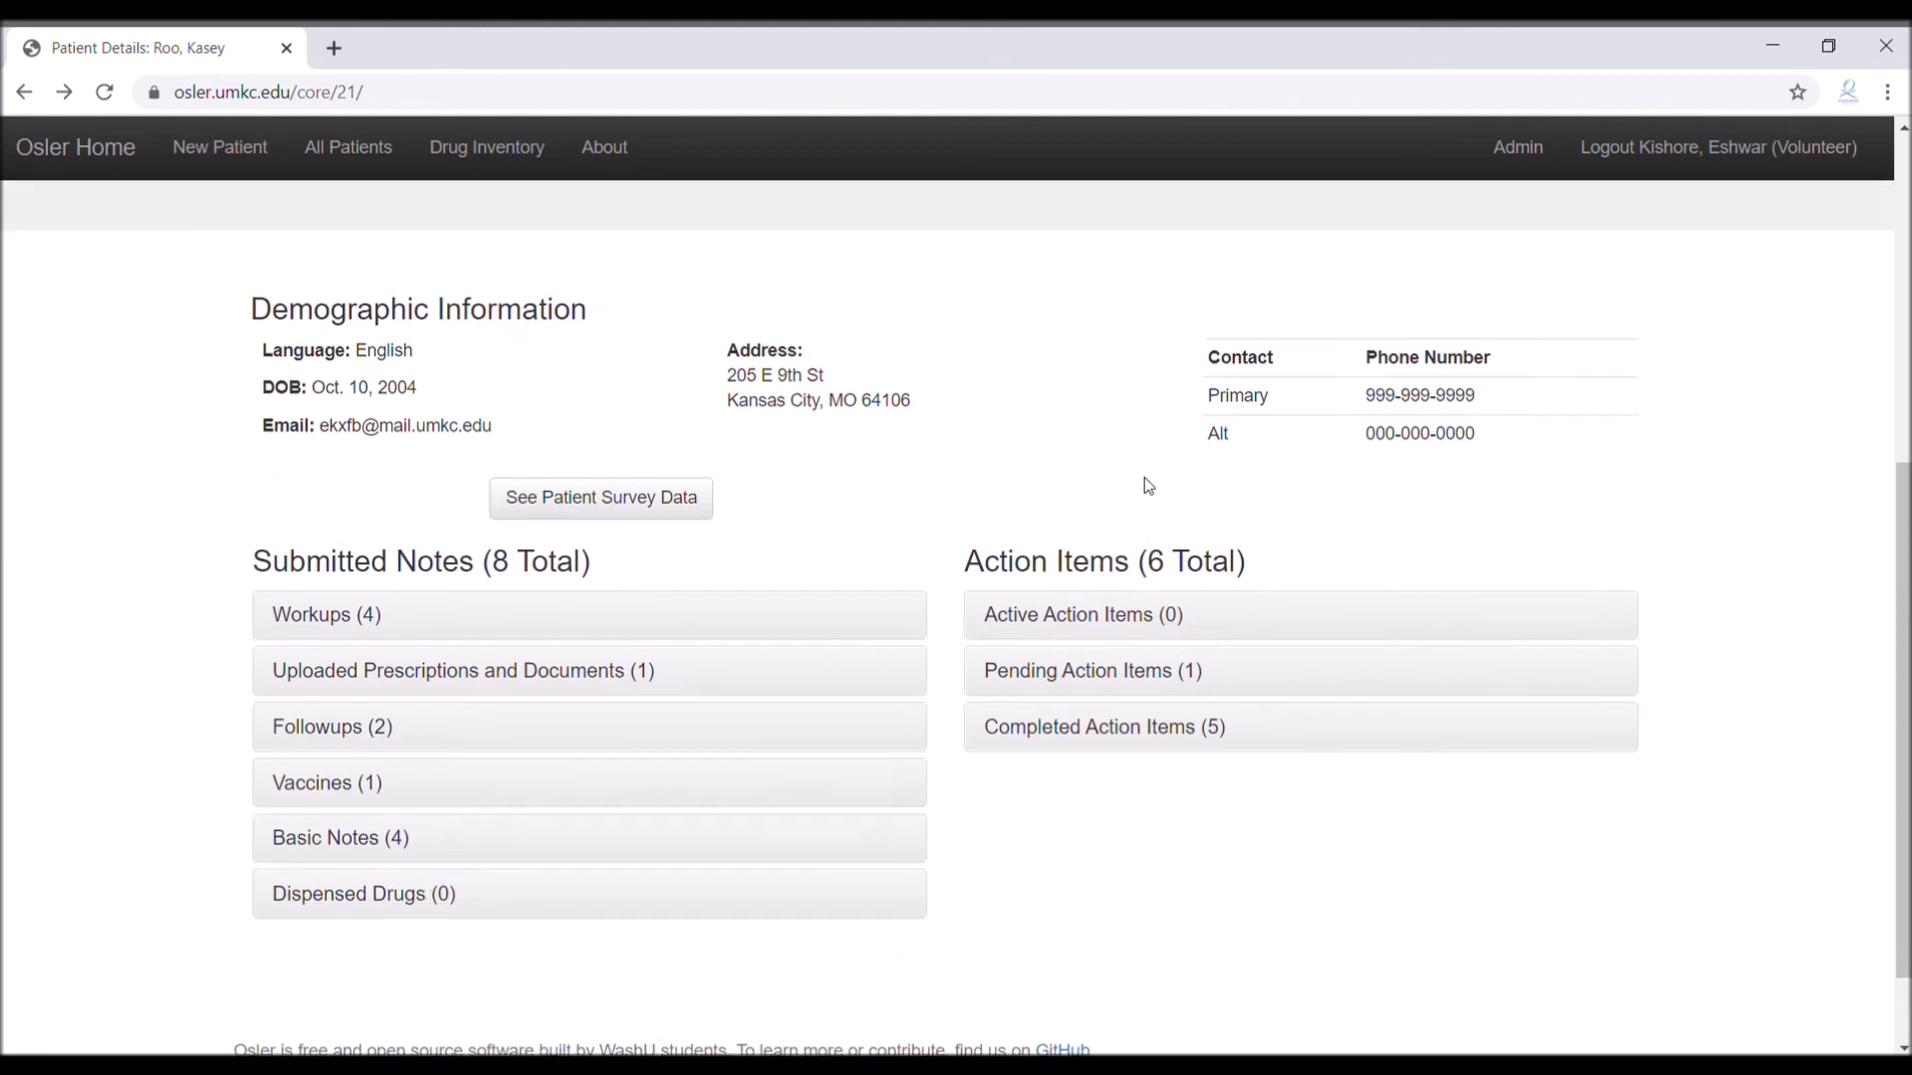
scroll(1160, 484, "up", 4)
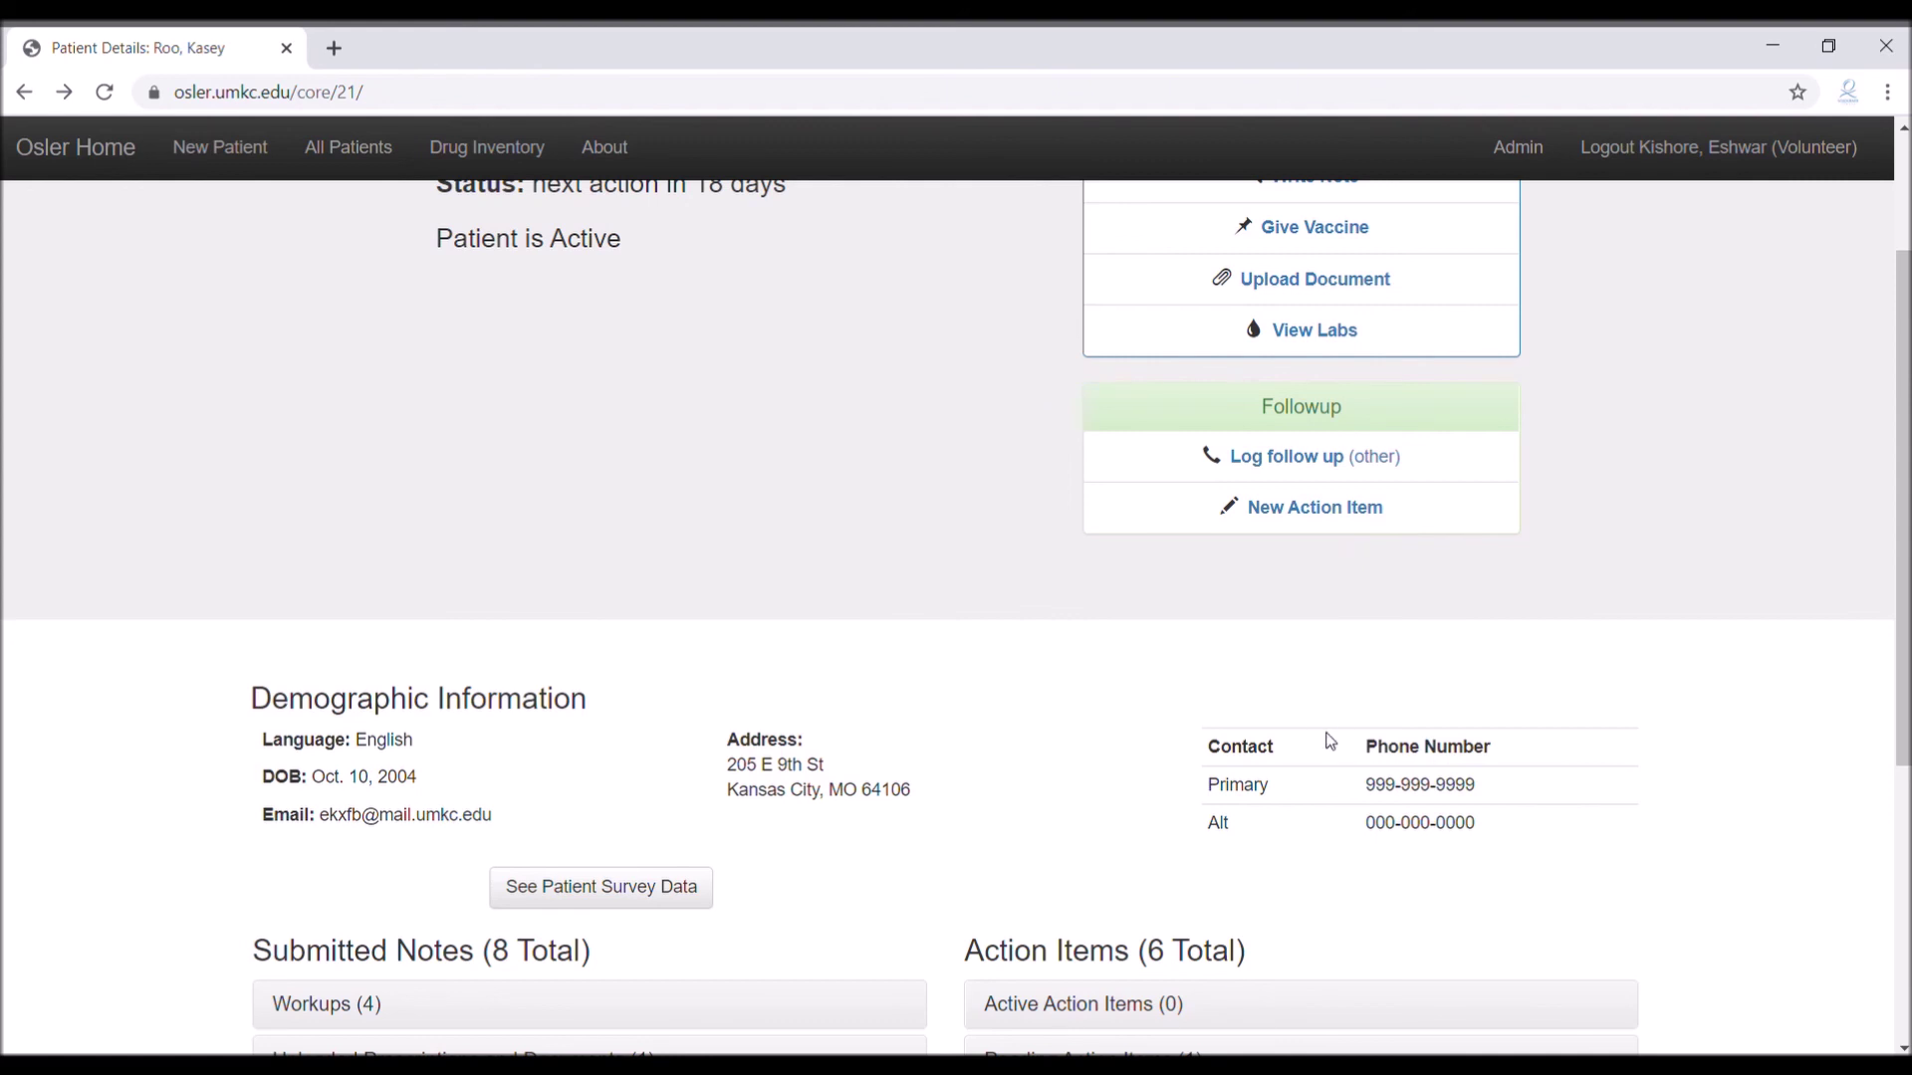
scroll(1330, 742, "down", 4)
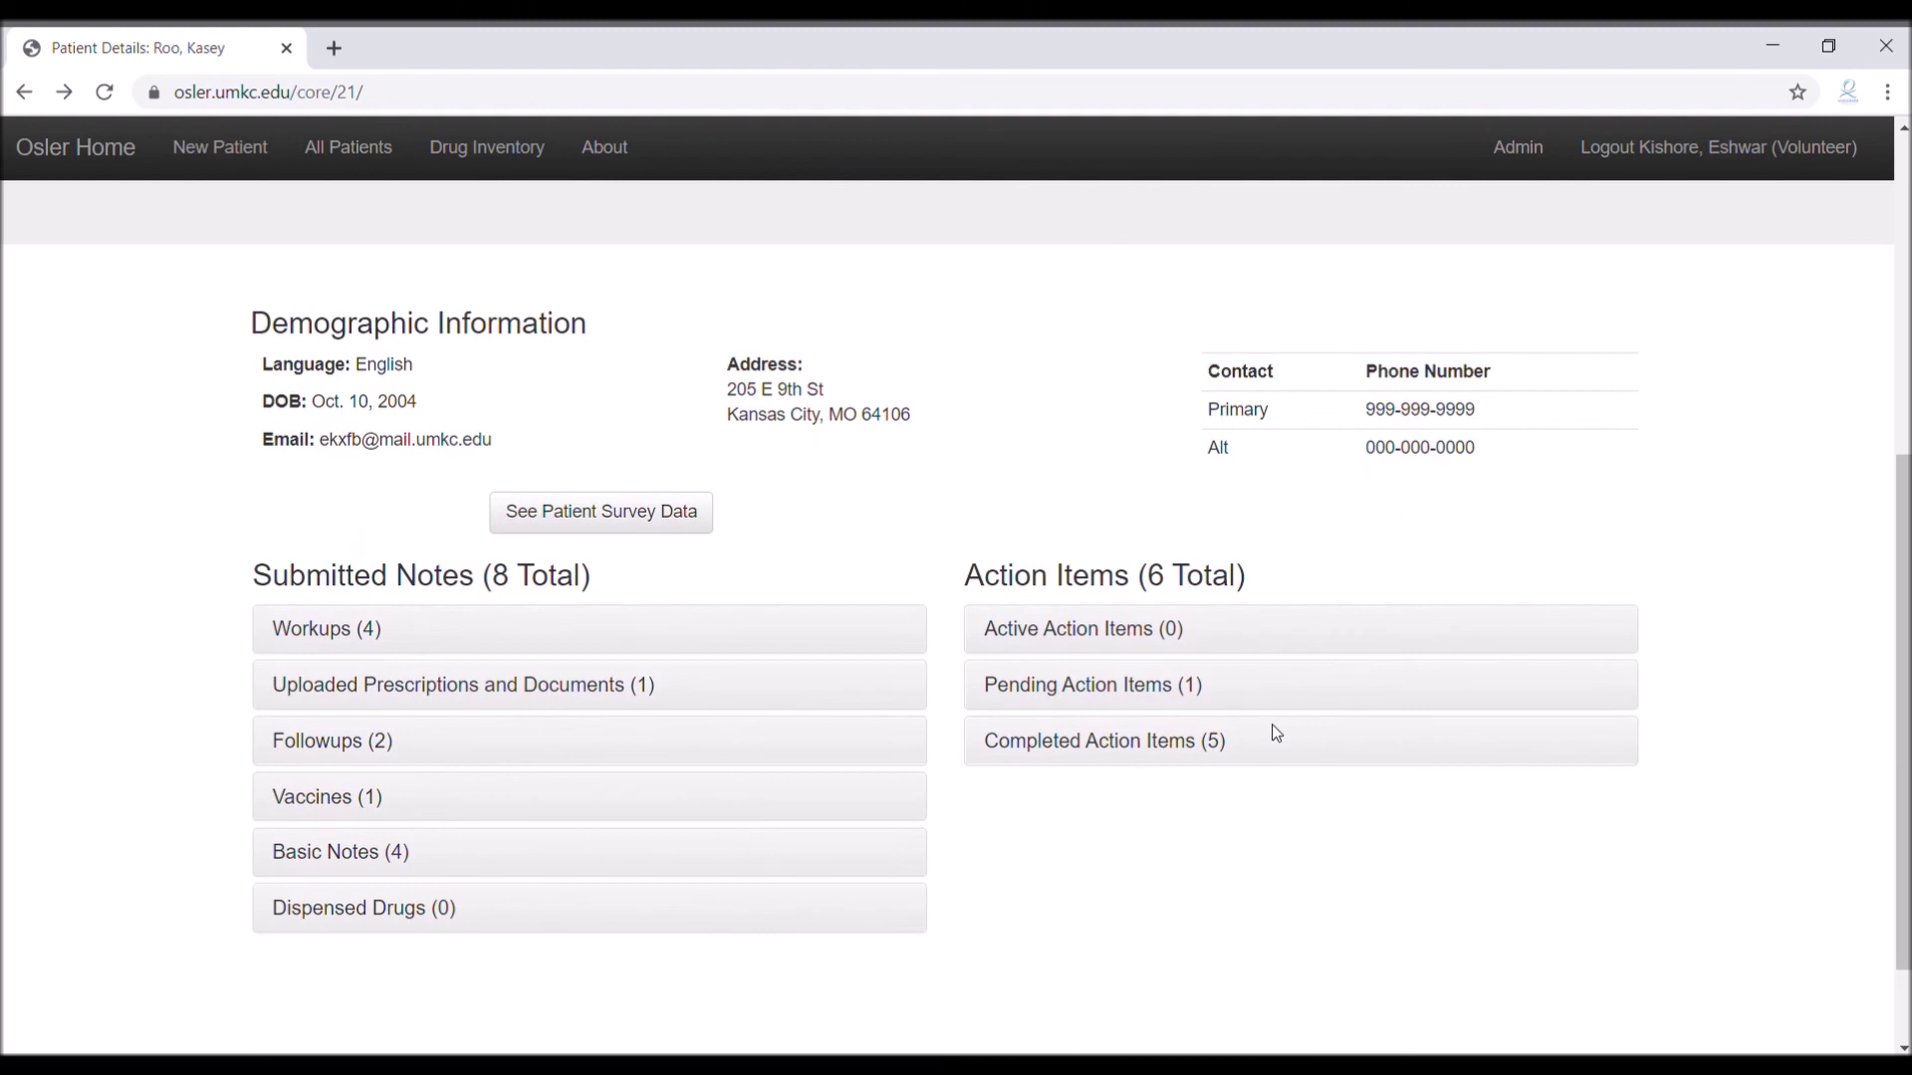
left_click(1226, 744)
scroll(1294, 756, "down", 3)
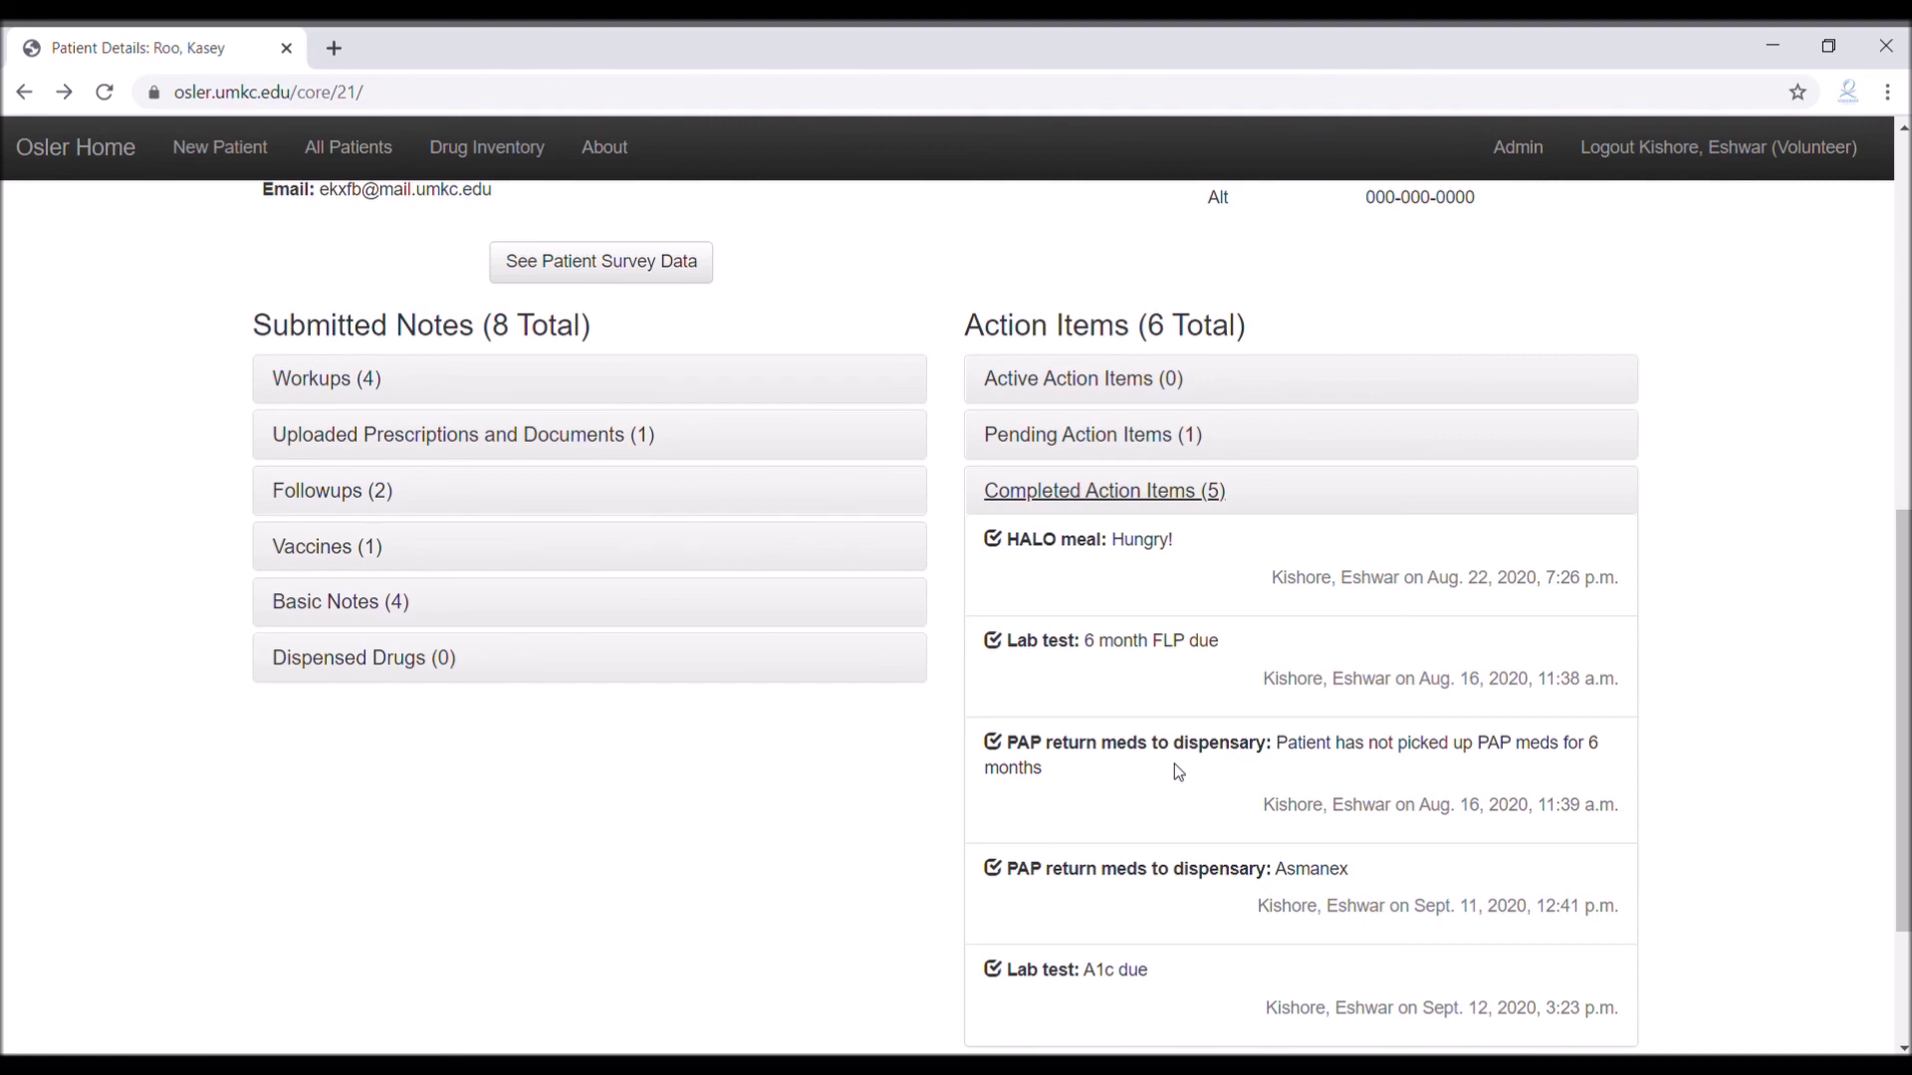
scroll(1177, 772, "up", 8)
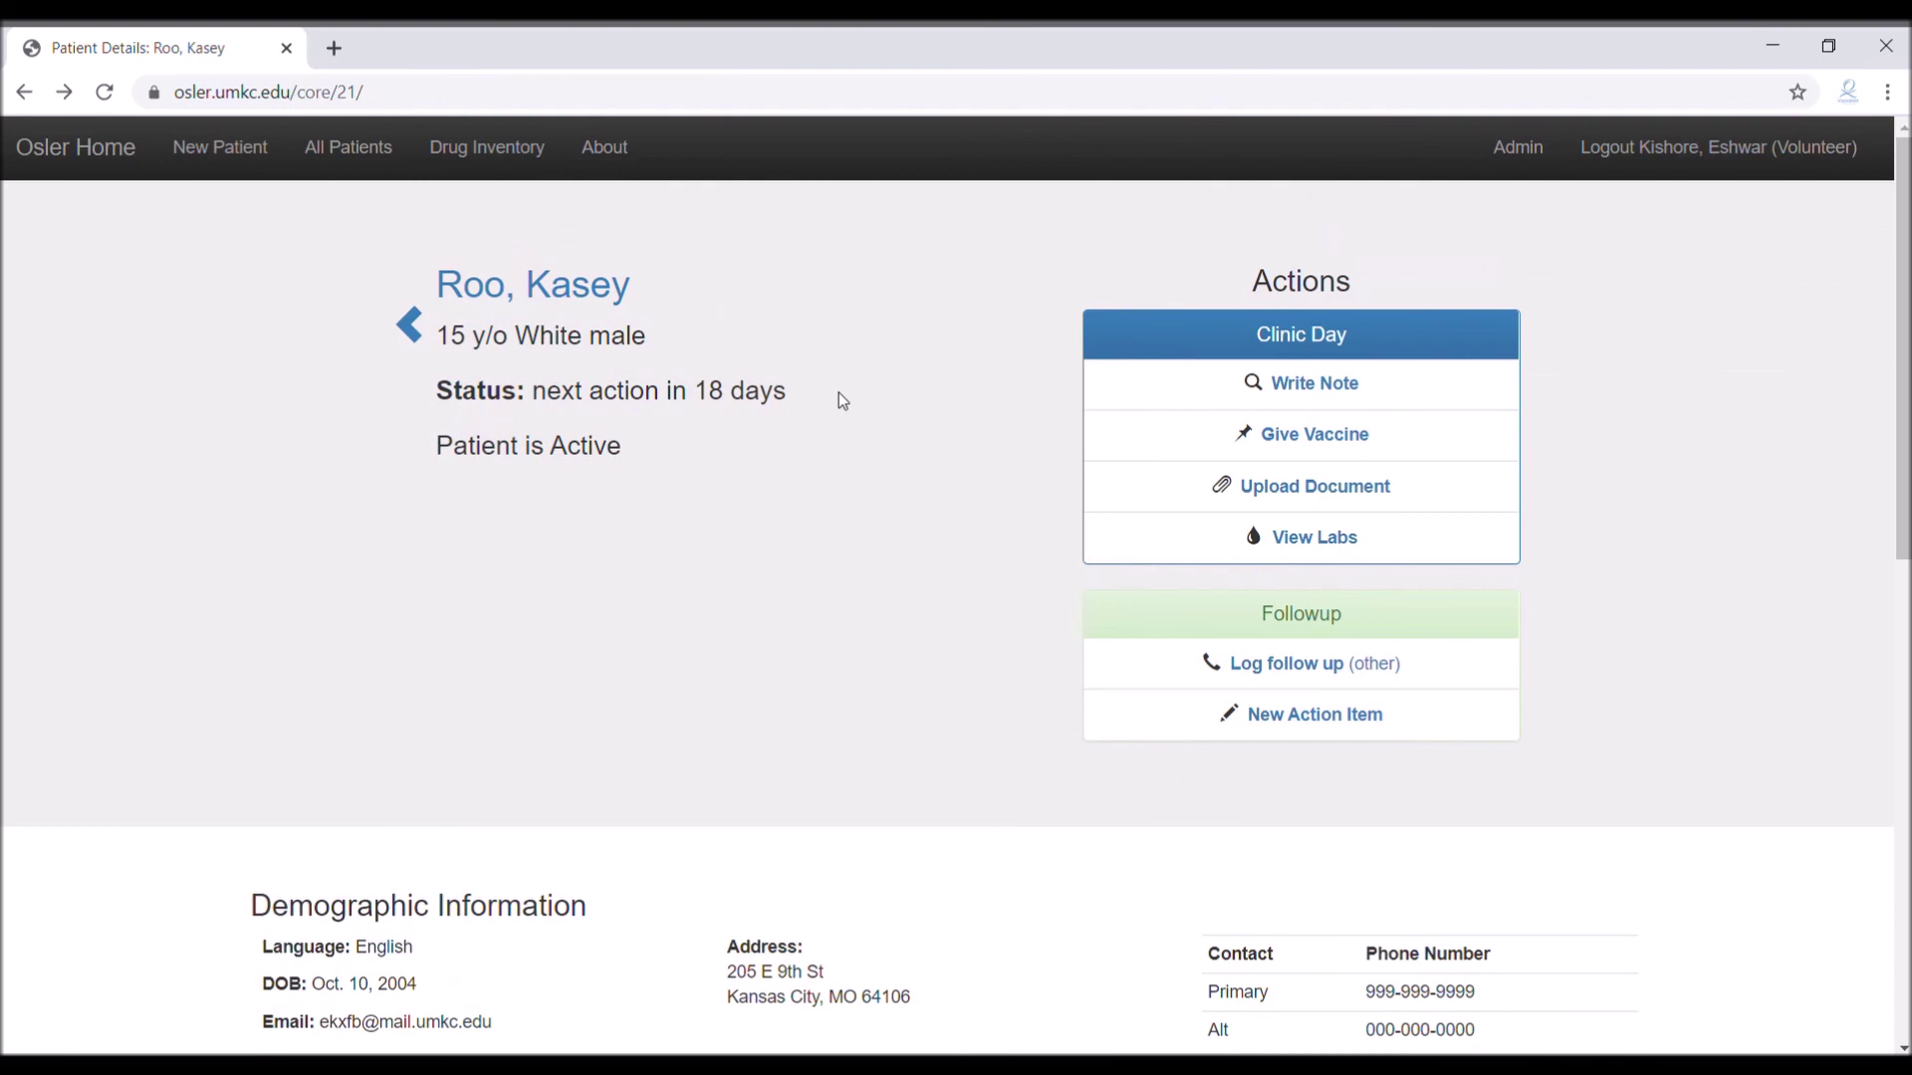